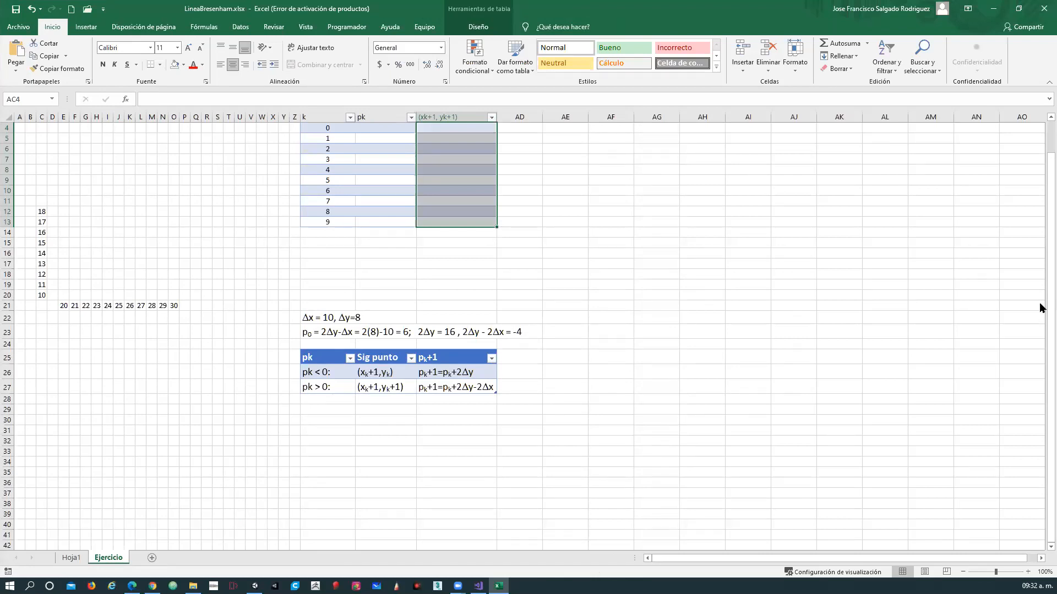
Examine the endpoints P0(20, 10) and P1(30, 18) together with the coordinate grid spanning x 20–30 and y 10–18.
{"action": "left_click", "coordinate": [590, 297]}
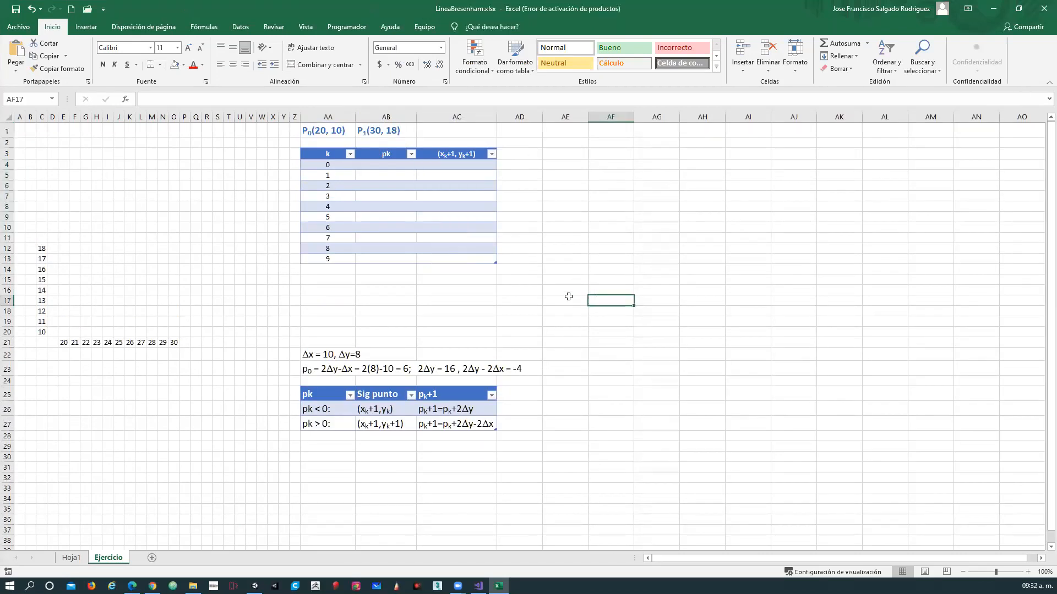
{"action": "left_click_drag", "start_coordinate": [326, 132], "coordinate": [363, 129]}
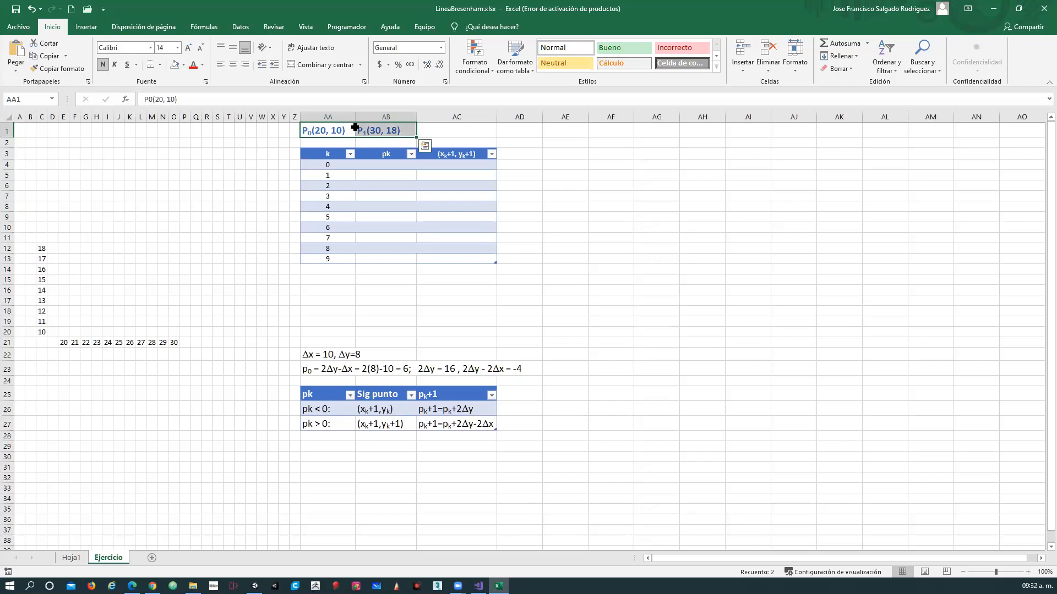
{"action": "left_click", "coordinate": [319, 131]}
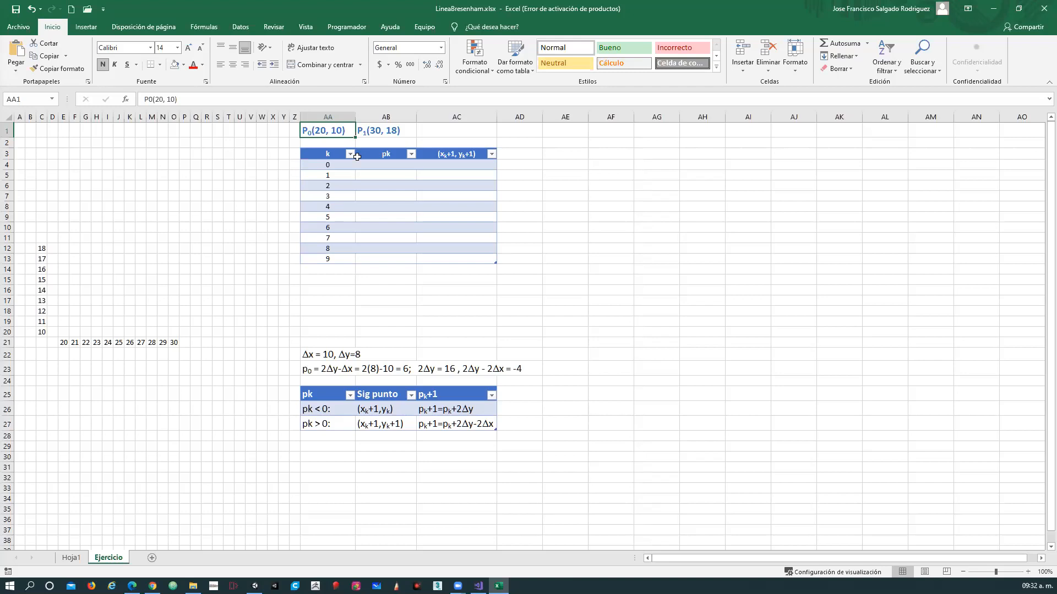
{"action": "left_click", "coordinate": [368, 134]}
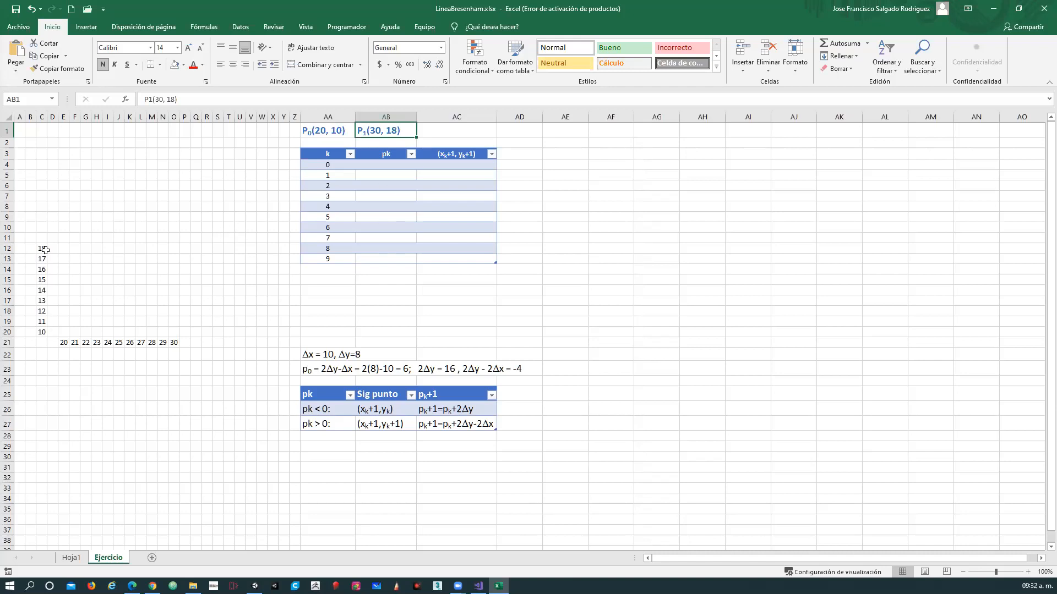
{"action": "left_click_drag", "start_coordinate": [39, 247], "coordinate": [177, 339]}
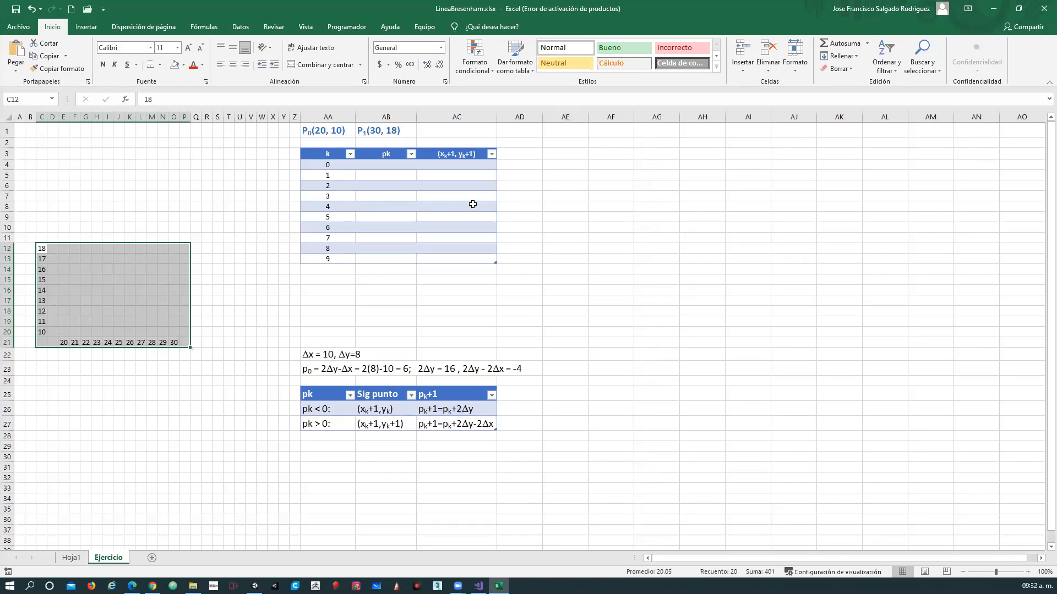
{"action": "left_click", "coordinate": [64, 331]}
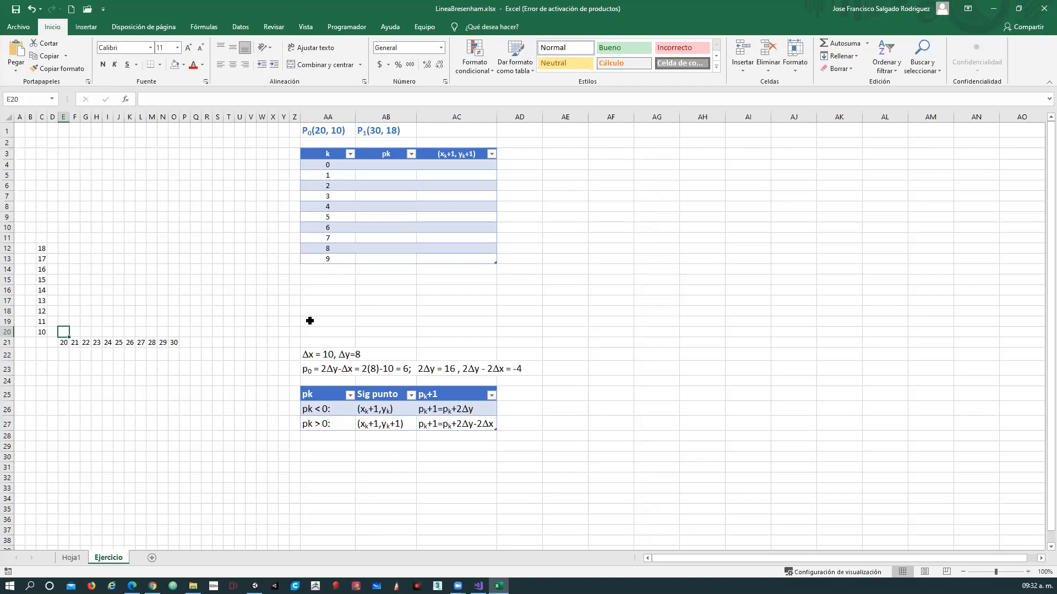
{"action": "left_click", "coordinate": [329, 130]}
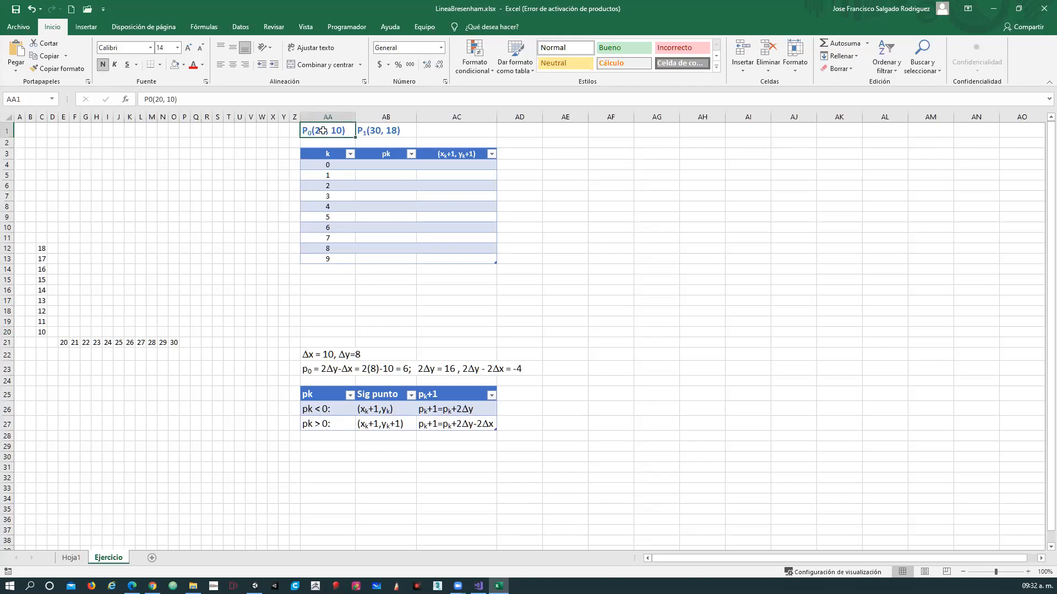
{"action": "key", "text": "Right"}
{"action": "left_click", "coordinate": [327, 132]}
{"action": "left_click", "coordinate": [380, 134]}
{"action": "left_click", "coordinate": [330, 132]}
{"action": "left_click", "coordinate": [380, 132]}
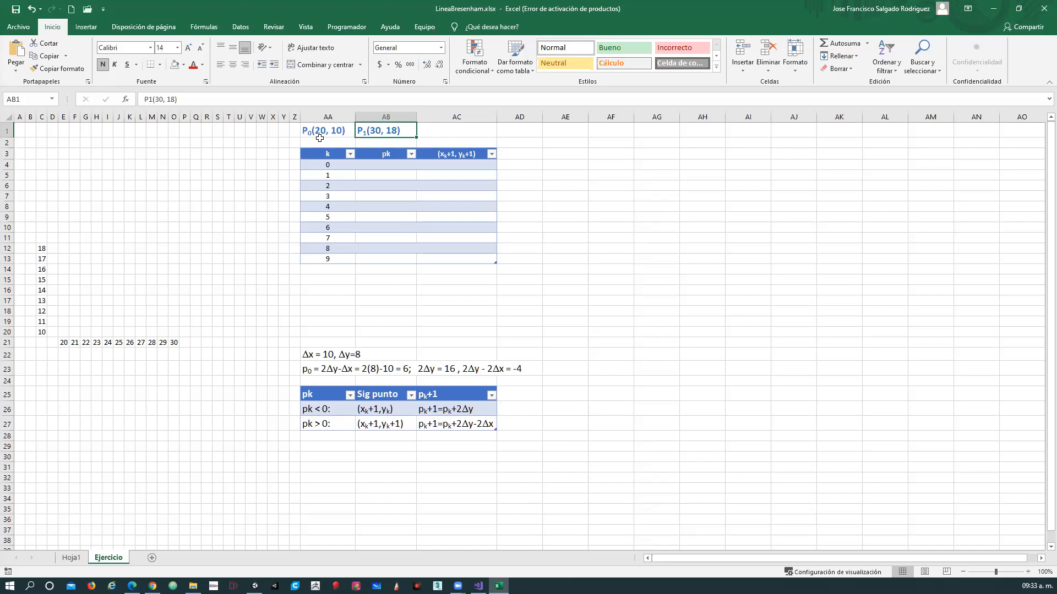
Review the Δx, Δy and p0 calculations below the table, and enter 6 as pk for k = 0.
{"action": "left_click", "coordinate": [320, 352]}
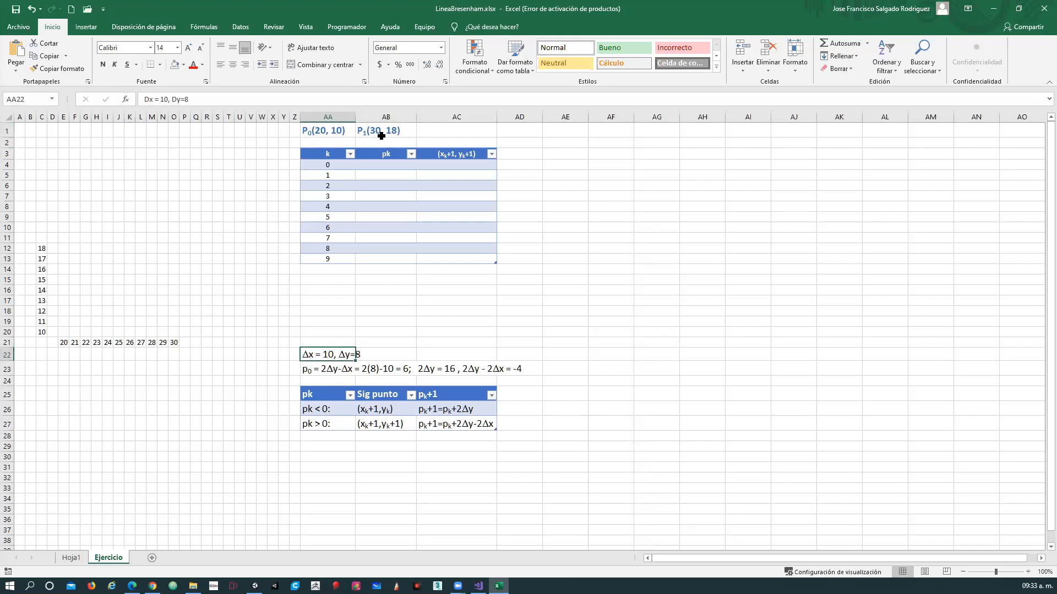
{"action": "left_click", "coordinate": [390, 133]}
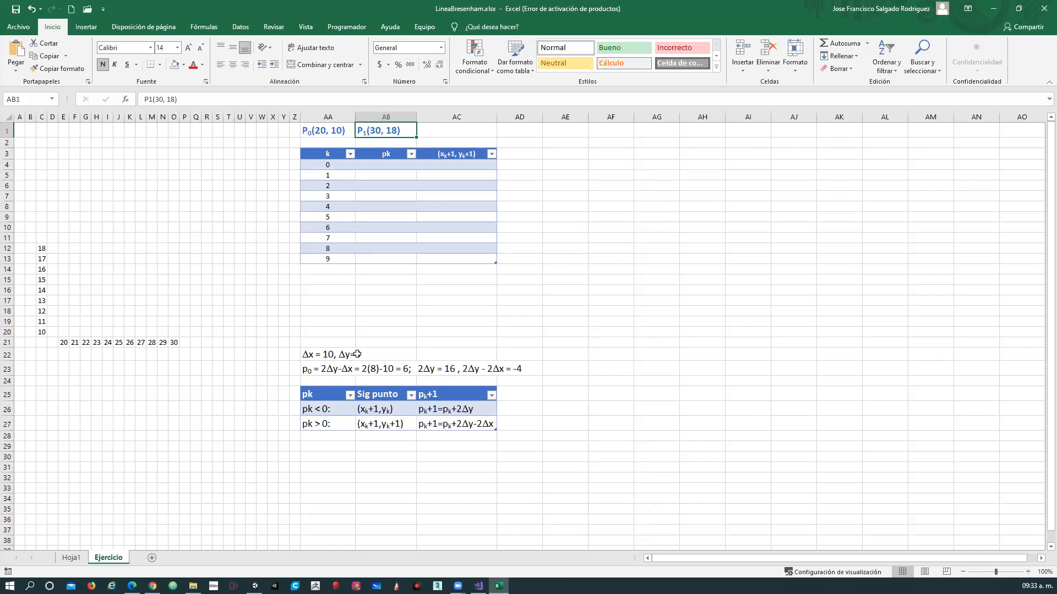
{"action": "left_click", "coordinate": [319, 354]}
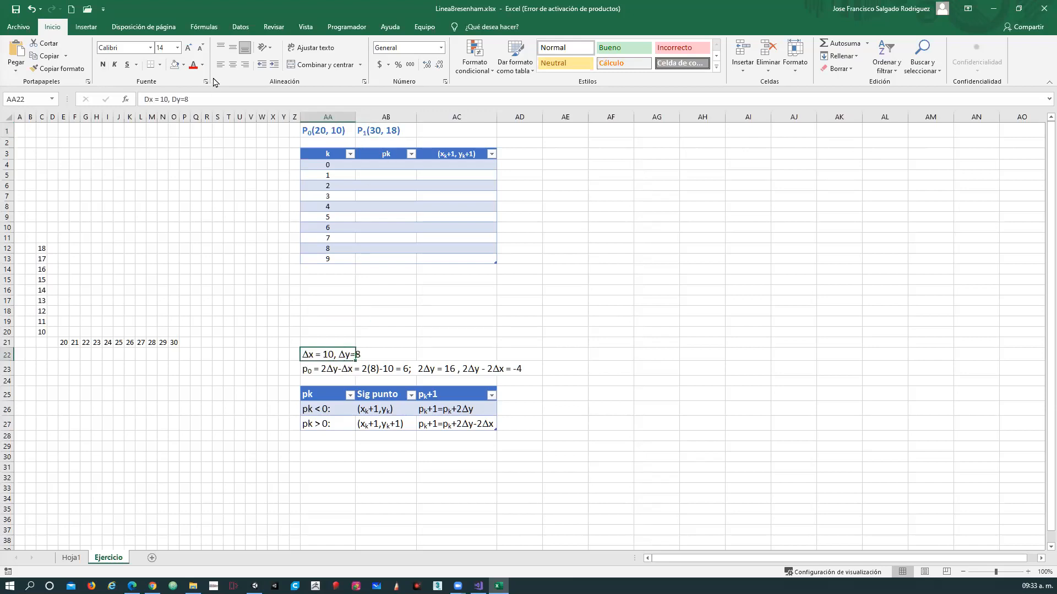
{"action": "left_click", "coordinate": [404, 338]}
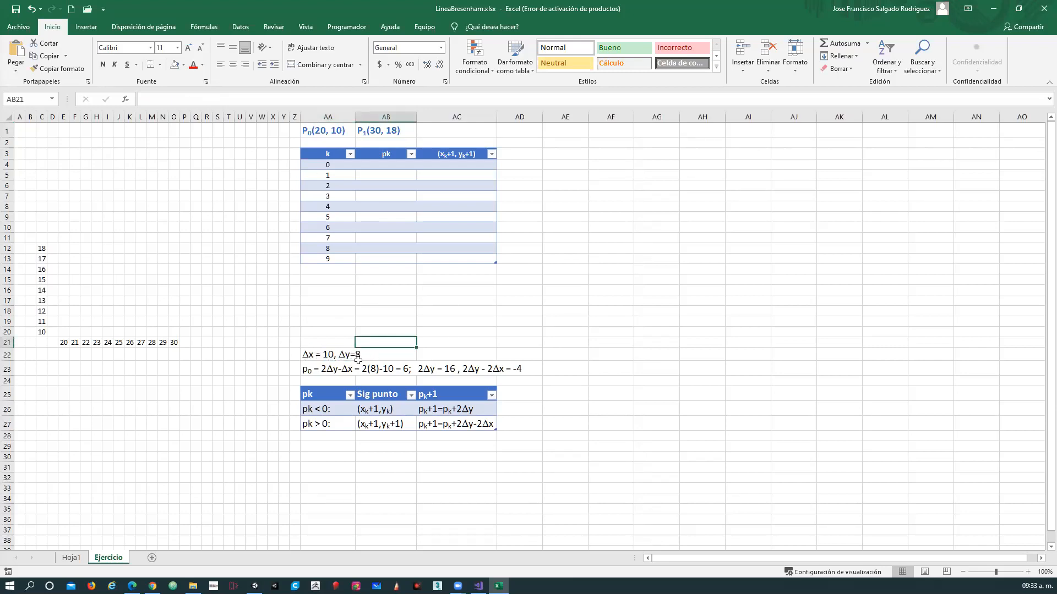
{"action": "left_click", "coordinate": [308, 370]}
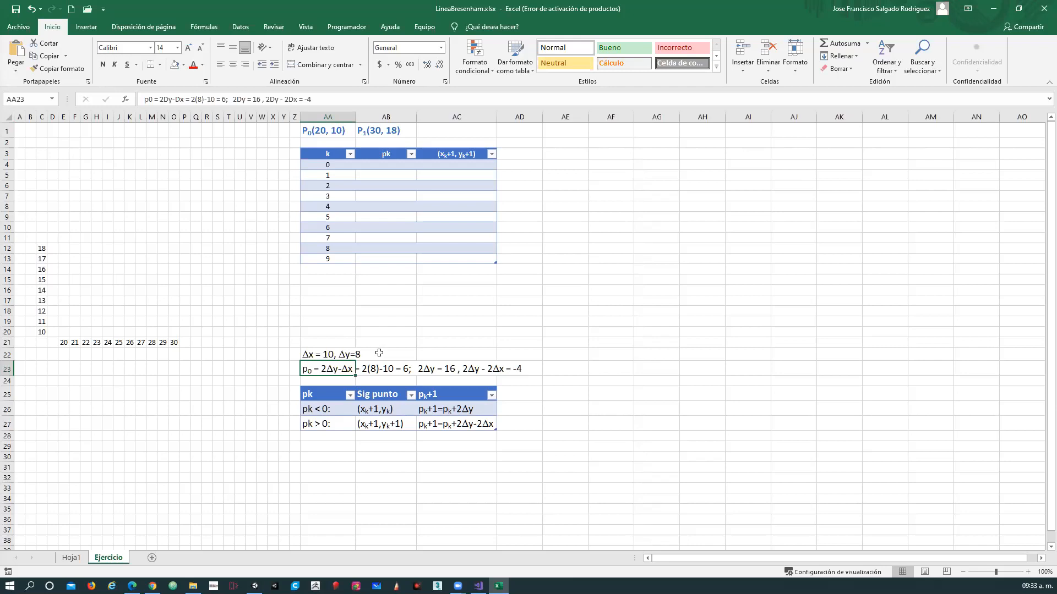
{"action": "left_click", "coordinate": [407, 365]}
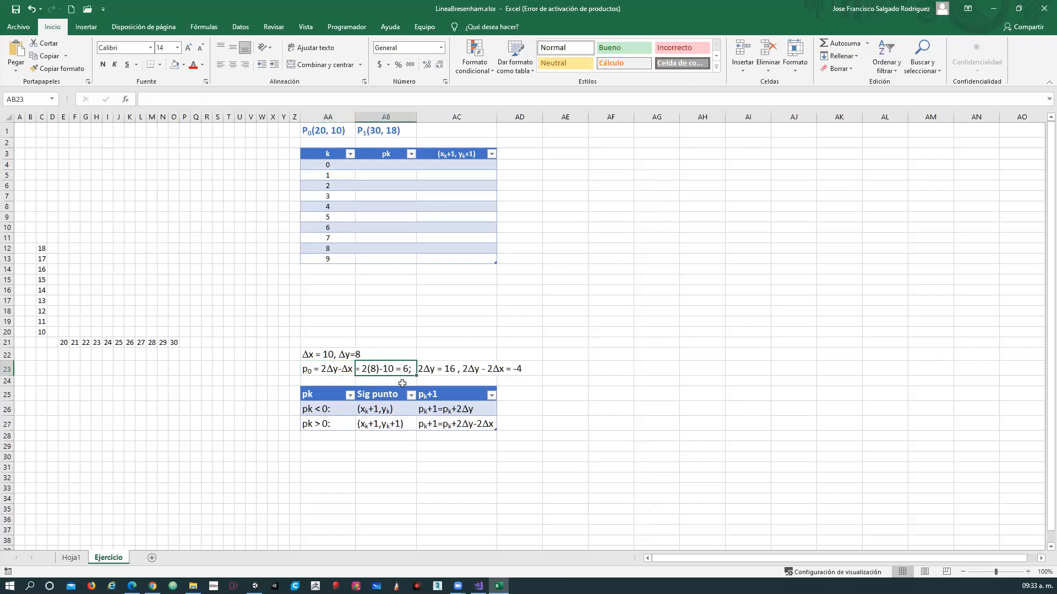
{"action": "left_click", "coordinate": [325, 167]}
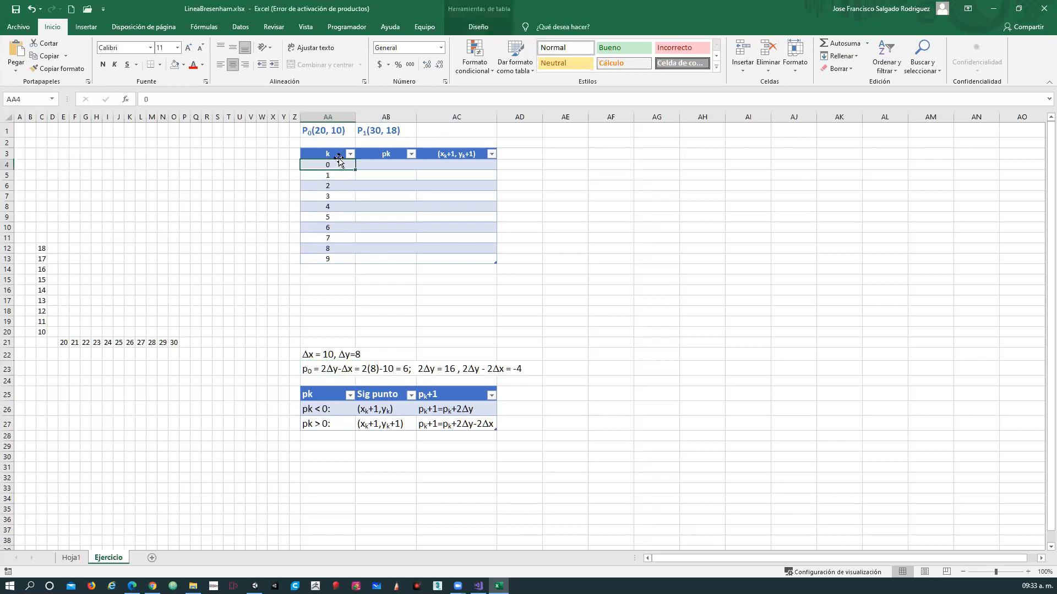
{"action": "left_click", "coordinate": [382, 165]}
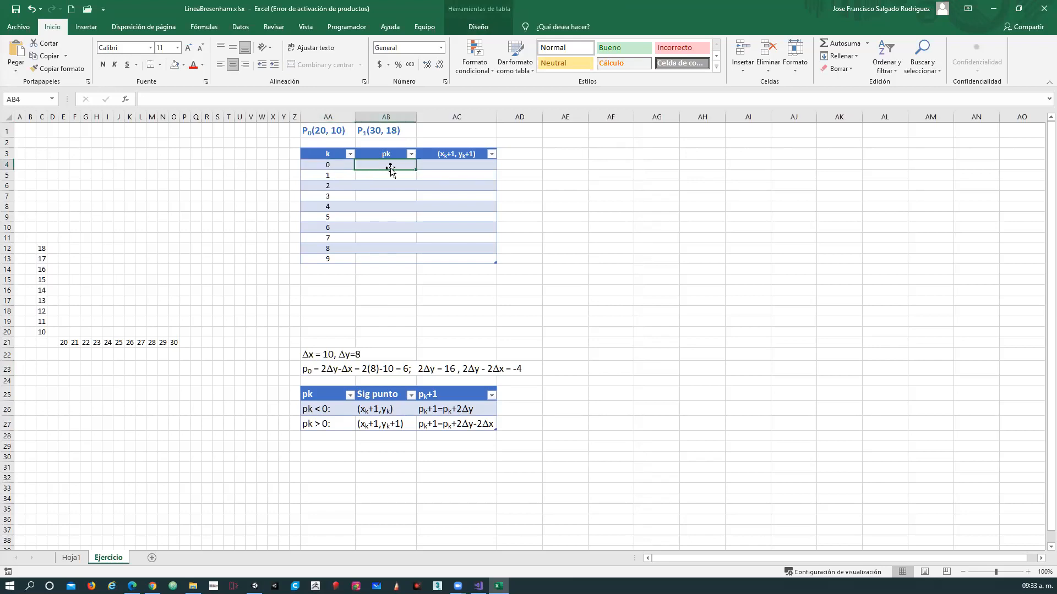
{"action": "type", "text": "6"}
{"action": "key", "text": "Return"}
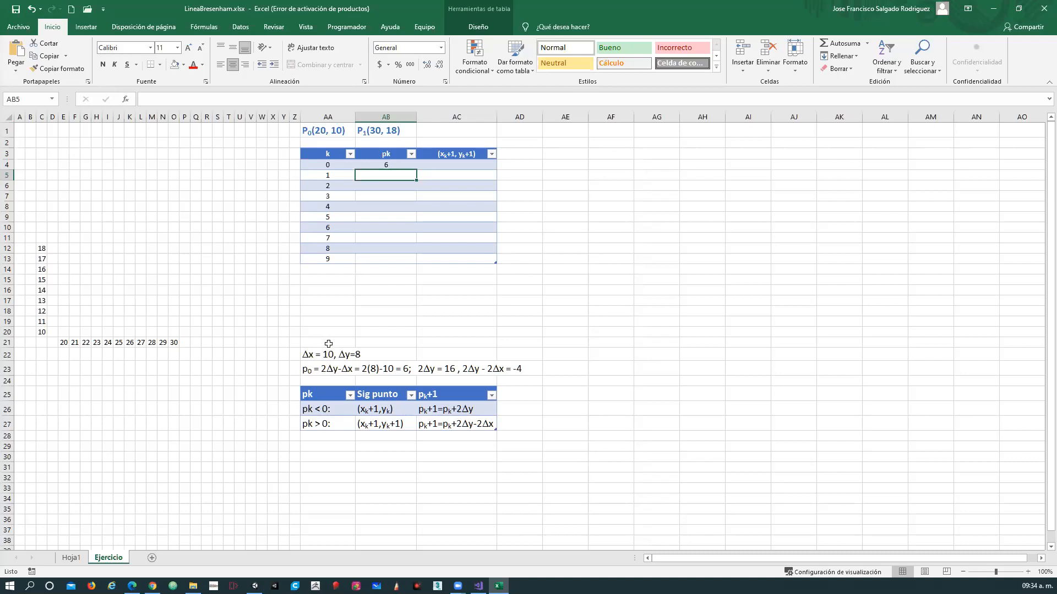
Examine the precomputed 2Δy and 2Δy - 2Δx constants and the next-point rules for pk < 0 and pk > 0.
{"action": "left_click", "coordinate": [518, 367]}
{"action": "left_click_drag", "start_coordinate": [308, 355], "coordinate": [516, 363]}
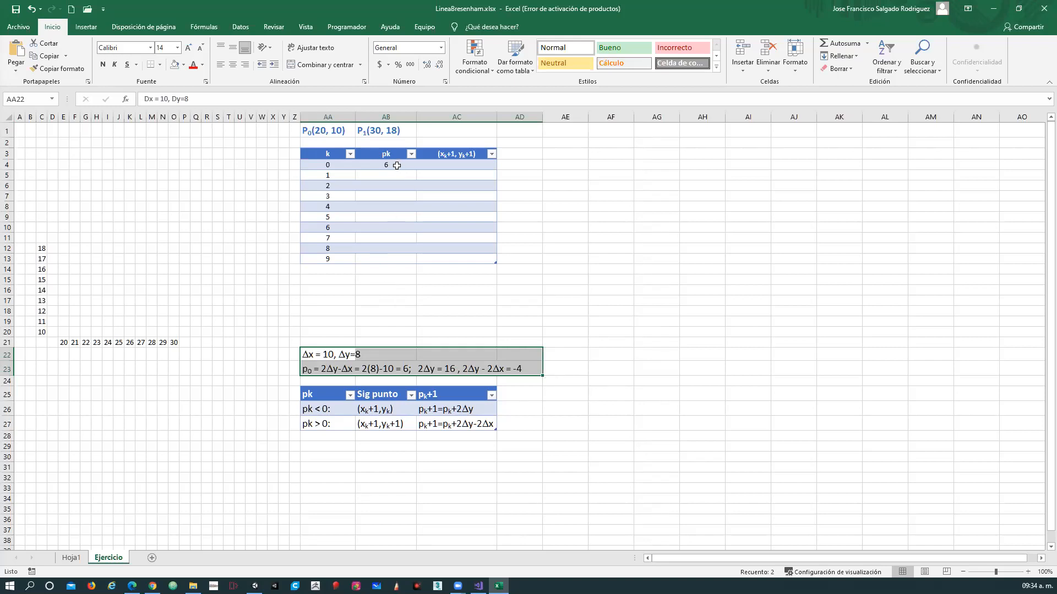
{"action": "left_click", "coordinate": [395, 165]}
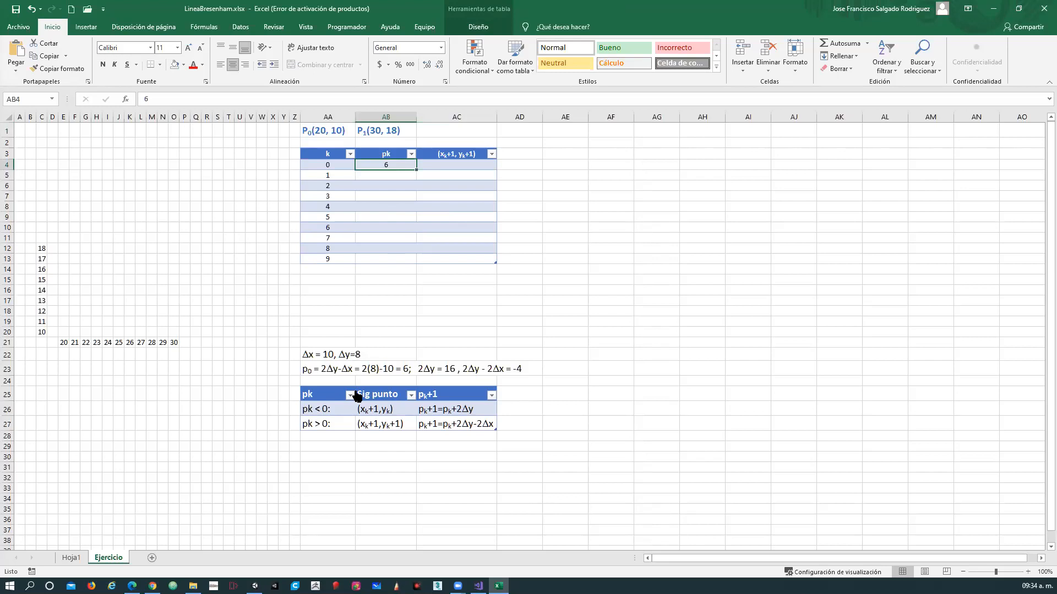
{"action": "left_click_drag", "start_coordinate": [326, 410], "coordinate": [456, 430]}
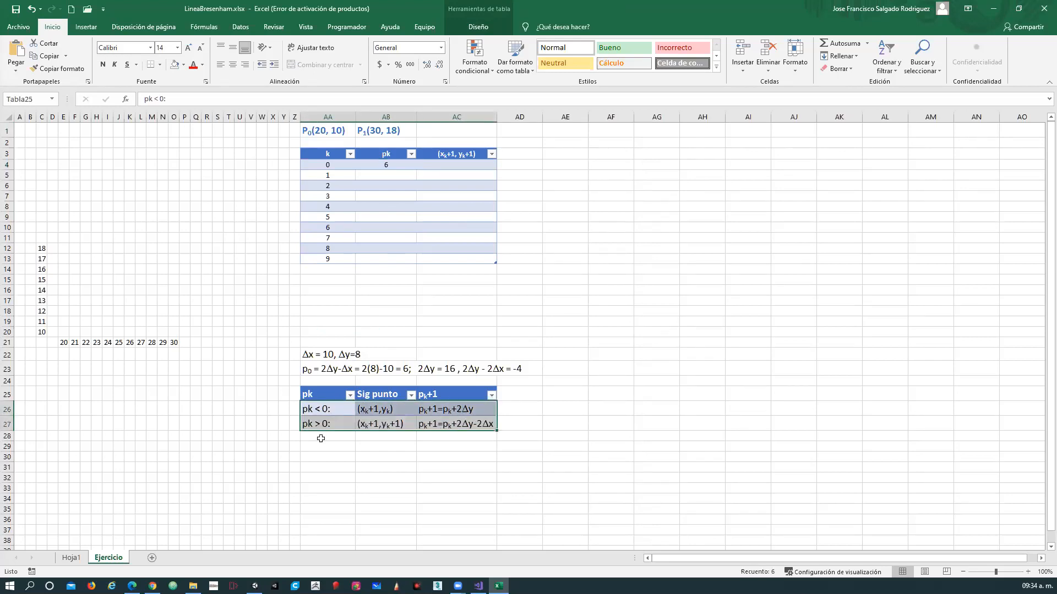
{"action": "left_click", "coordinate": [395, 165]}
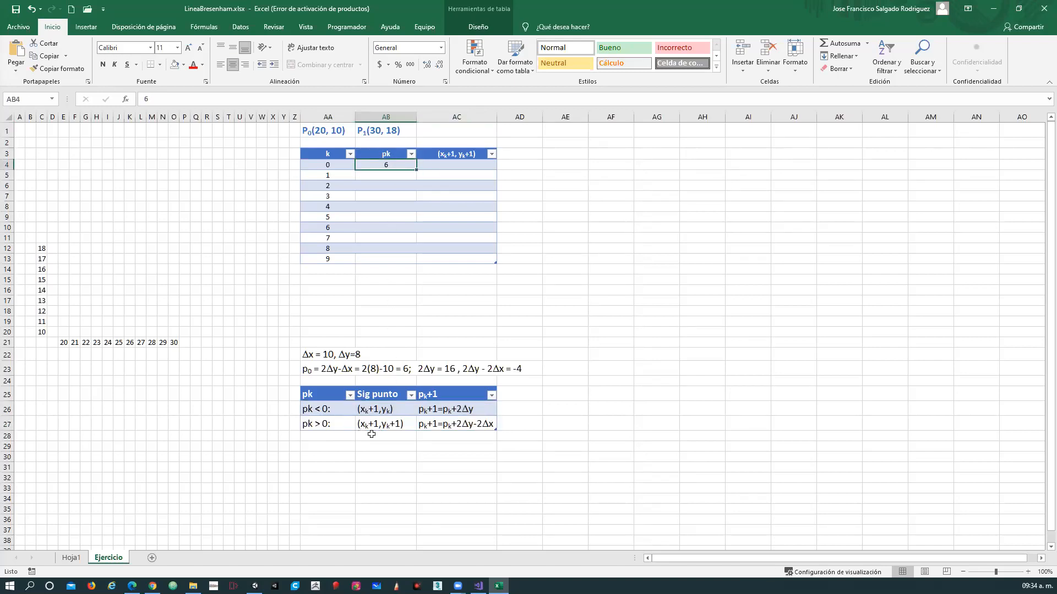
{"action": "left_click", "coordinate": [315, 424]}
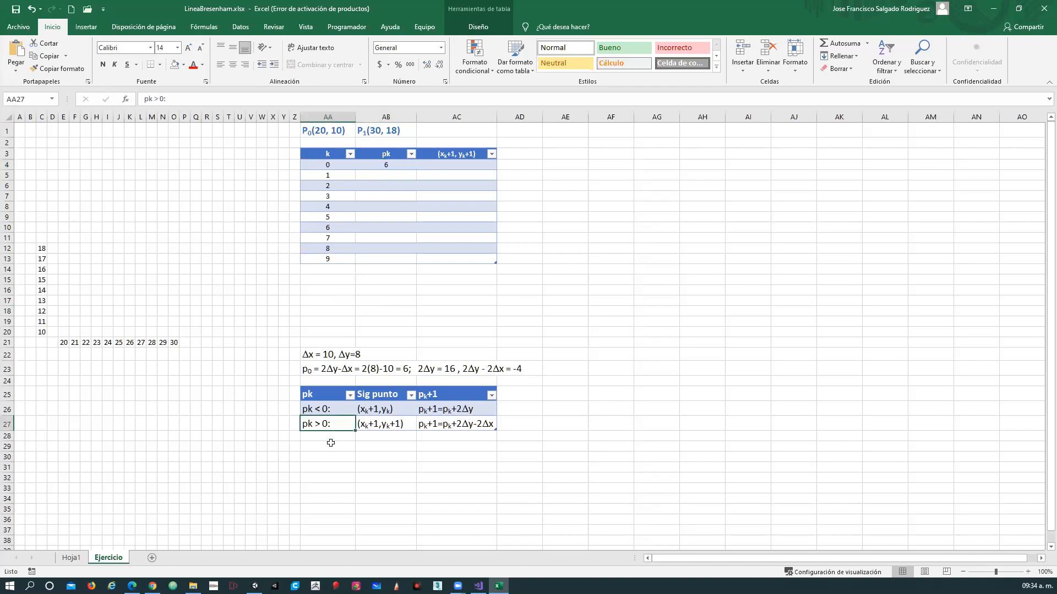
{"action": "left_click", "coordinate": [380, 424]}
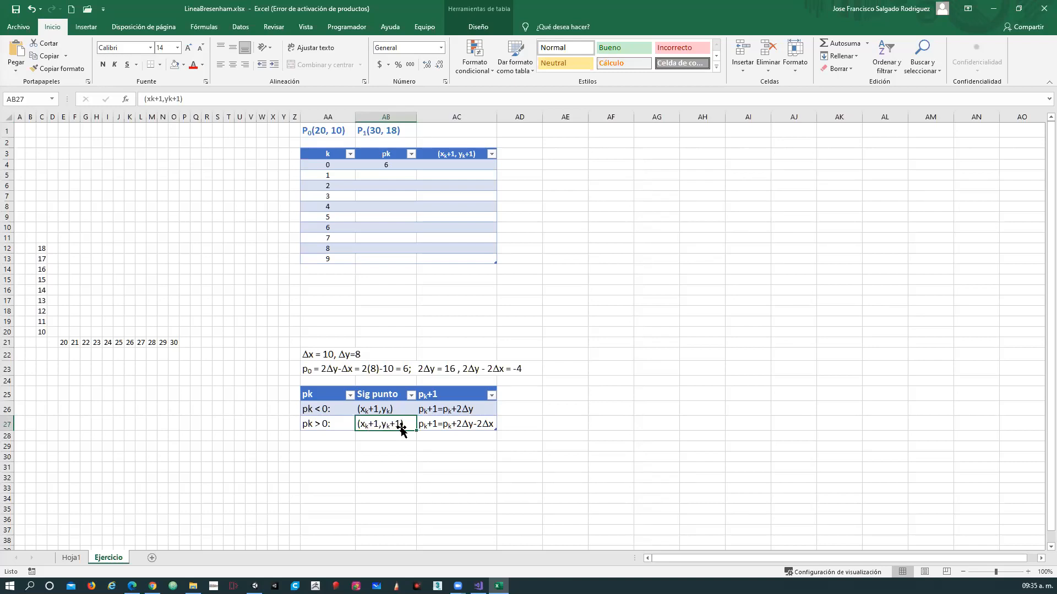
{"action": "left_click", "coordinate": [393, 407]}
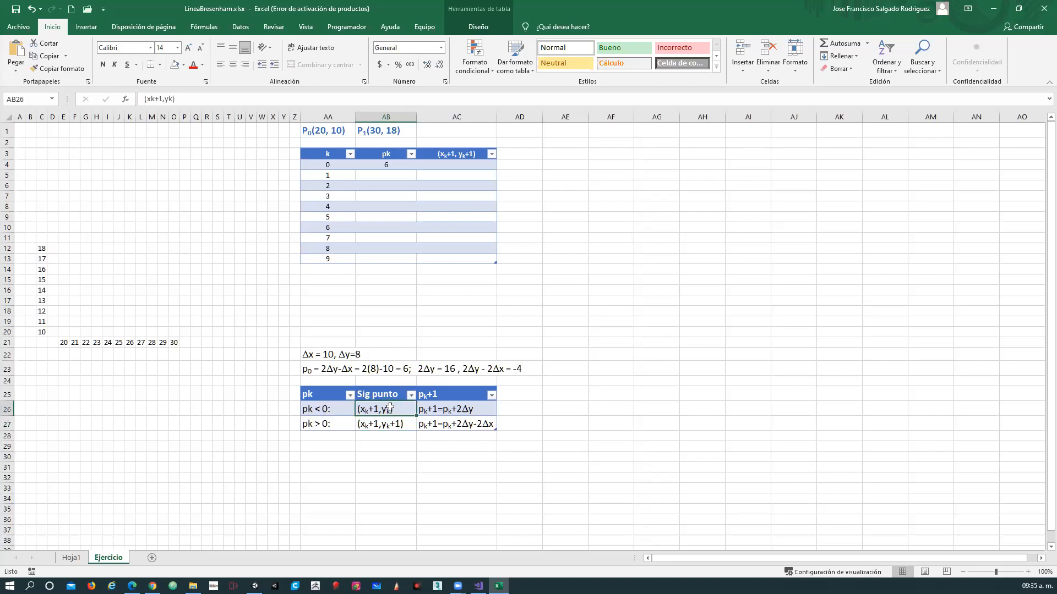
{"action": "left_click", "coordinate": [388, 422]}
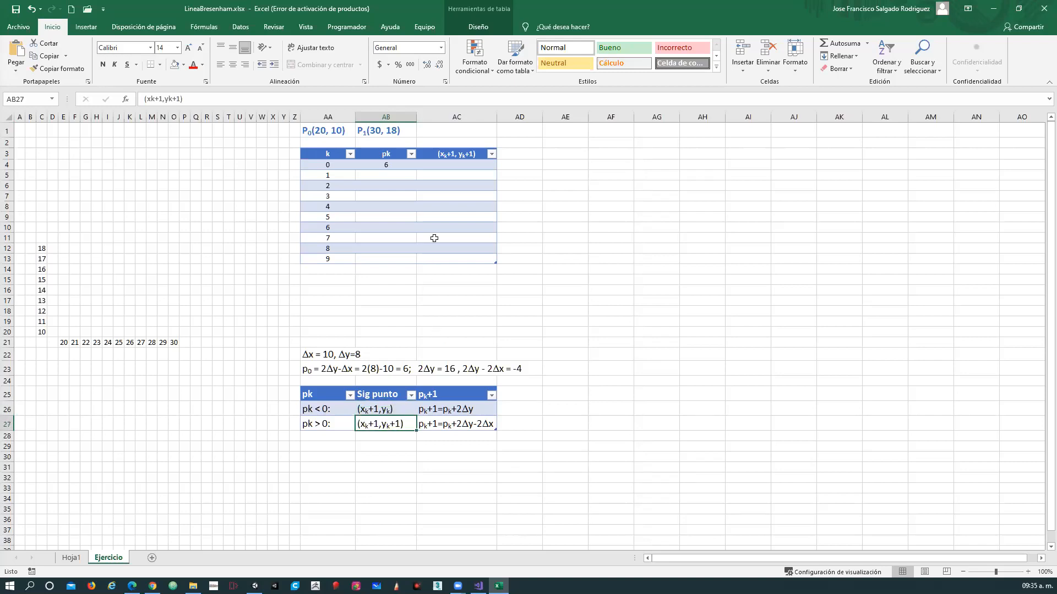
Start the (xk+1, yk+1) entry for k = 0 with its x coordinate, as "(21,".
{"action": "left_click", "coordinate": [440, 164]}
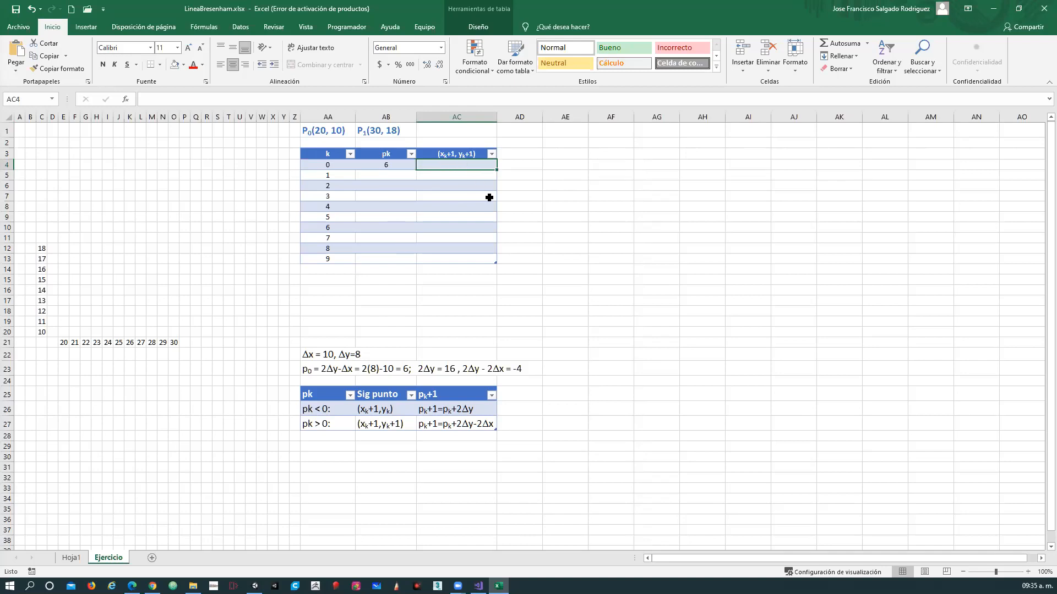
{"action": "type", "text": "("}
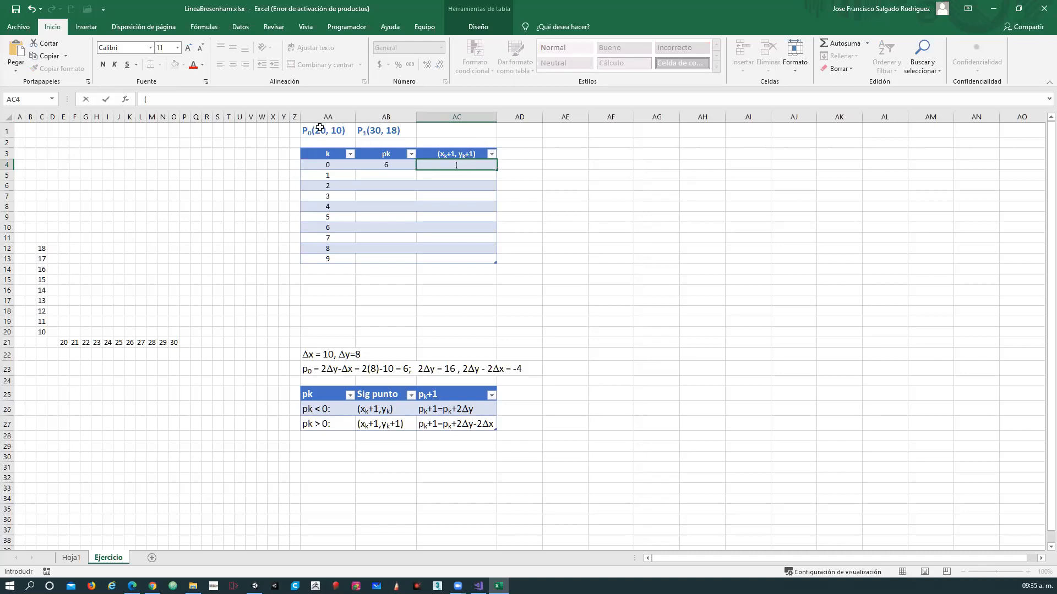
{"action": "type", "text": "21,"}
{"action": "left_click", "coordinate": [75, 561]}
{"action": "left_click", "coordinate": [108, 557]}
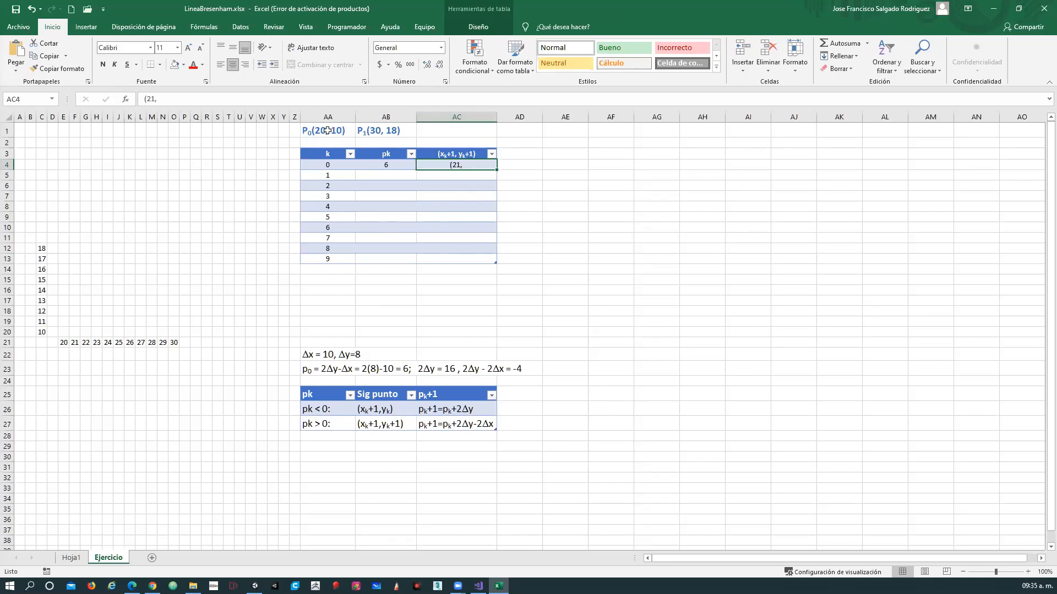
Check P0 and the pk > 0 rule, and complete the next point for k = 0 as (21, 11).
{"action": "left_click_drag", "start_coordinate": [324, 134], "coordinate": [360, 132]}
{"action": "left_click", "coordinate": [329, 132]}
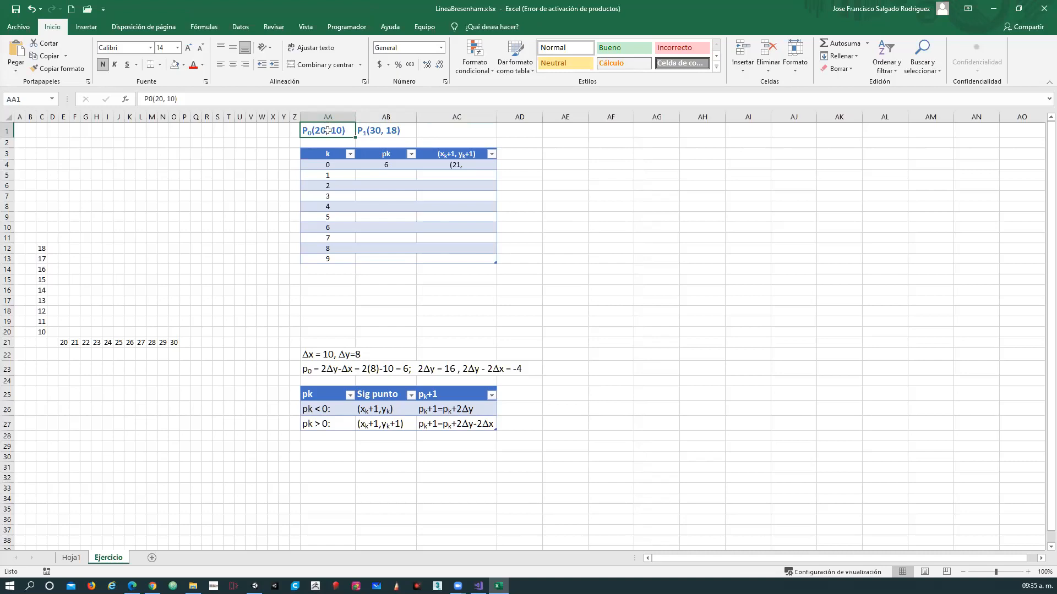
{"action": "left_click", "coordinate": [400, 164]}
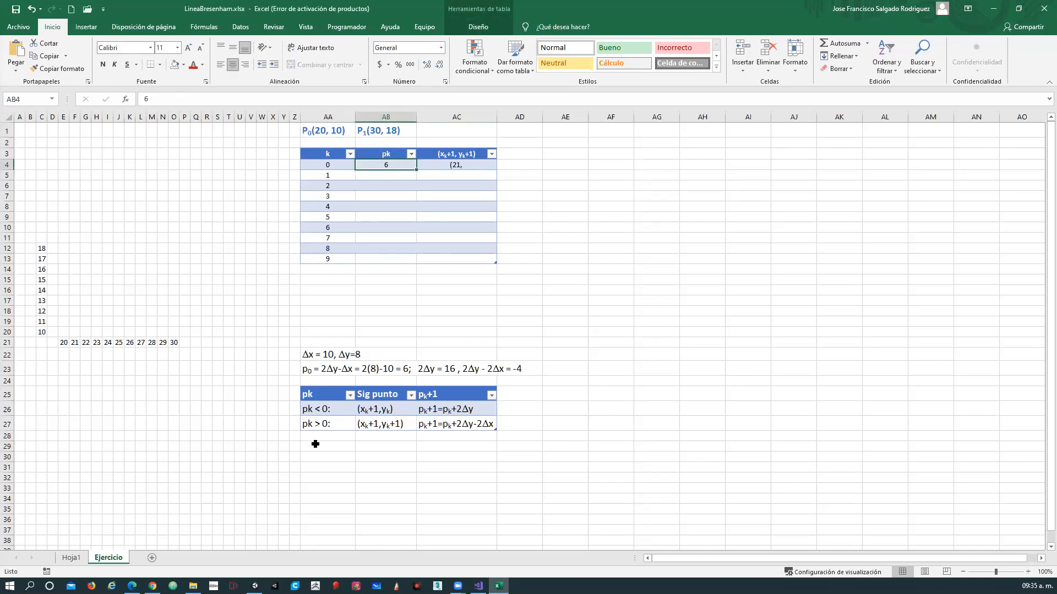
{"action": "left_click", "coordinate": [323, 428]}
{"action": "left_click", "coordinate": [394, 424]}
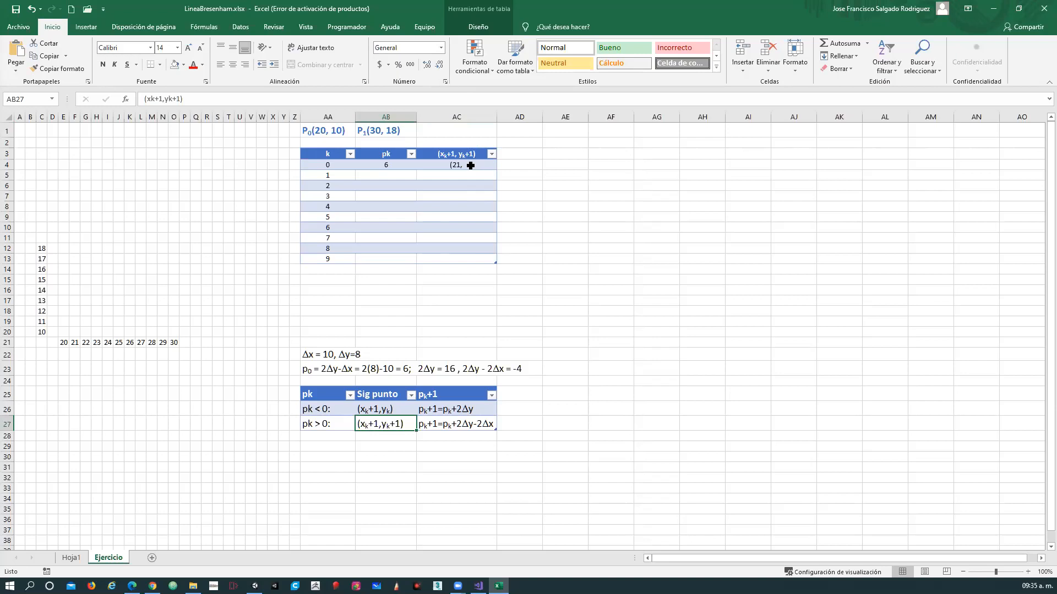
{"action": "left_click", "coordinate": [471, 165]}
{"action": "key", "text": "F2"}
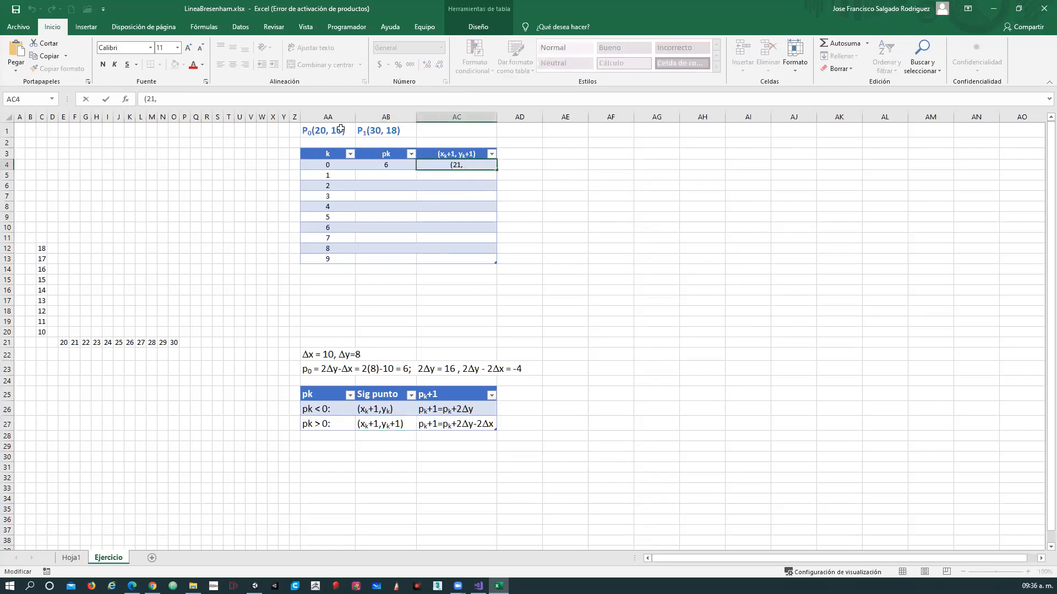
{"action": "type", "text": "11)"}
{"action": "key", "text": "Return"}
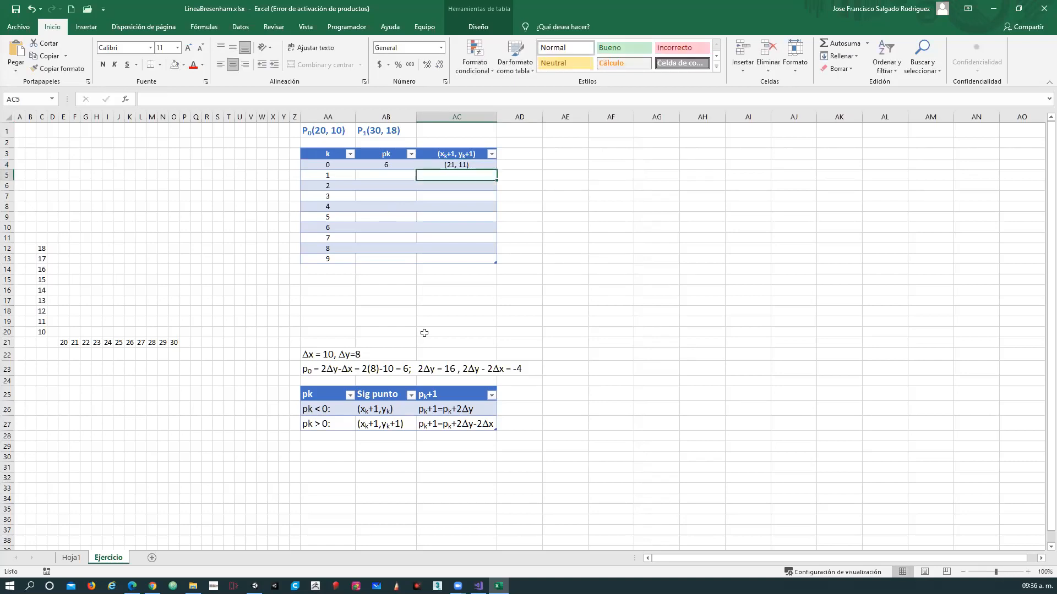
Consult the pk > 0 rule row and re-enter 6 as pk for k = 0.
{"action": "left_click", "coordinate": [392, 176]}
{"action": "left_click_drag", "start_coordinate": [324, 424], "coordinate": [447, 426]}
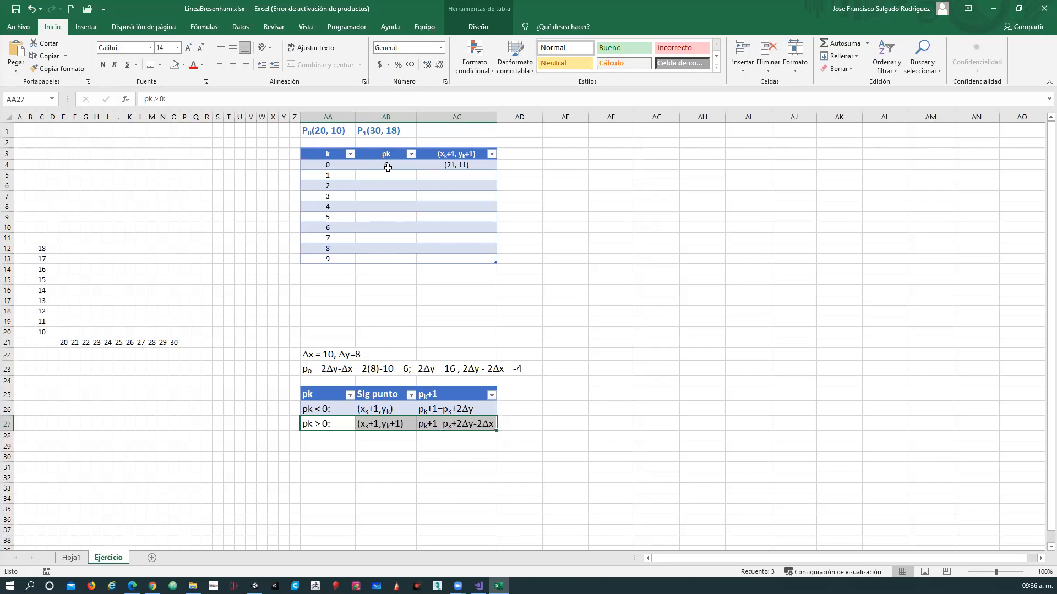
{"action": "left_click", "coordinate": [387, 167]}
{"action": "type", "text": "6"}
{"action": "key", "text": "Return"}
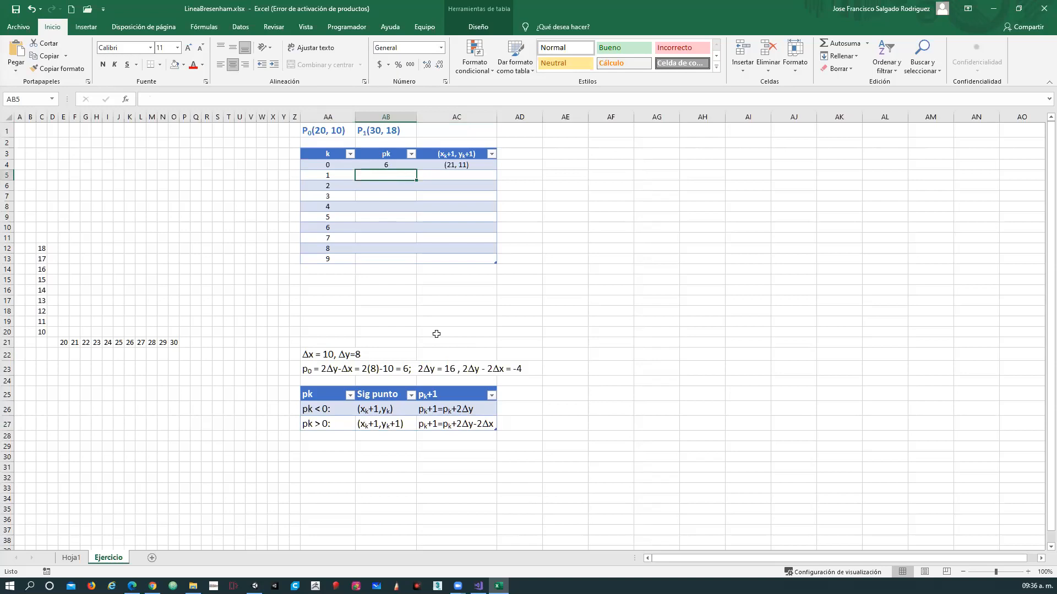
Enter the pk calculation for k = 1 as "p1=6-4=2".
{"action": "type", "text": "6"}
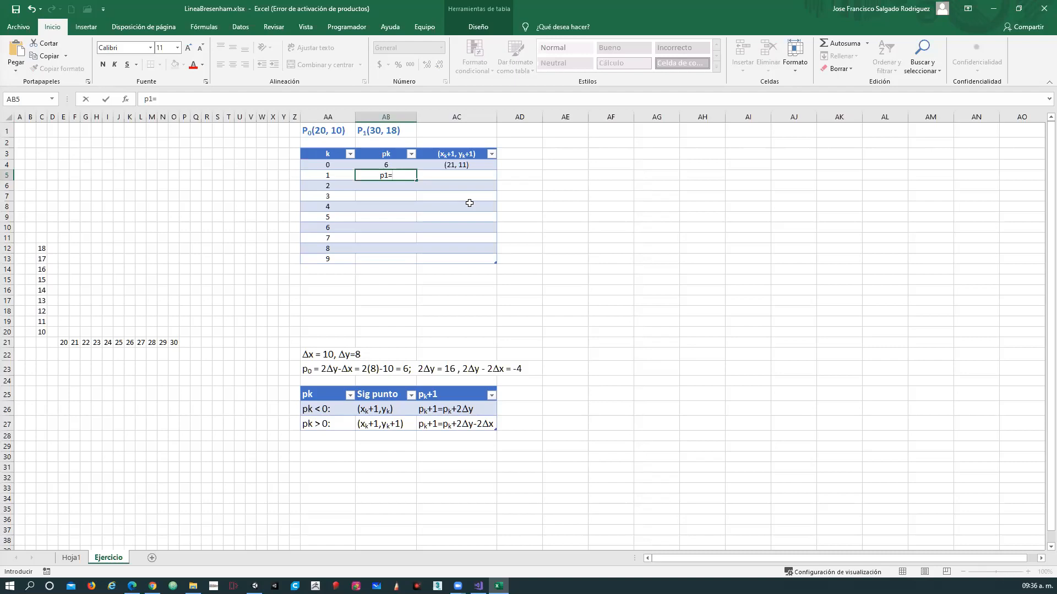
{"action": "type", "text": "6-4=2"}
{"action": "key", "text": "Tab"}
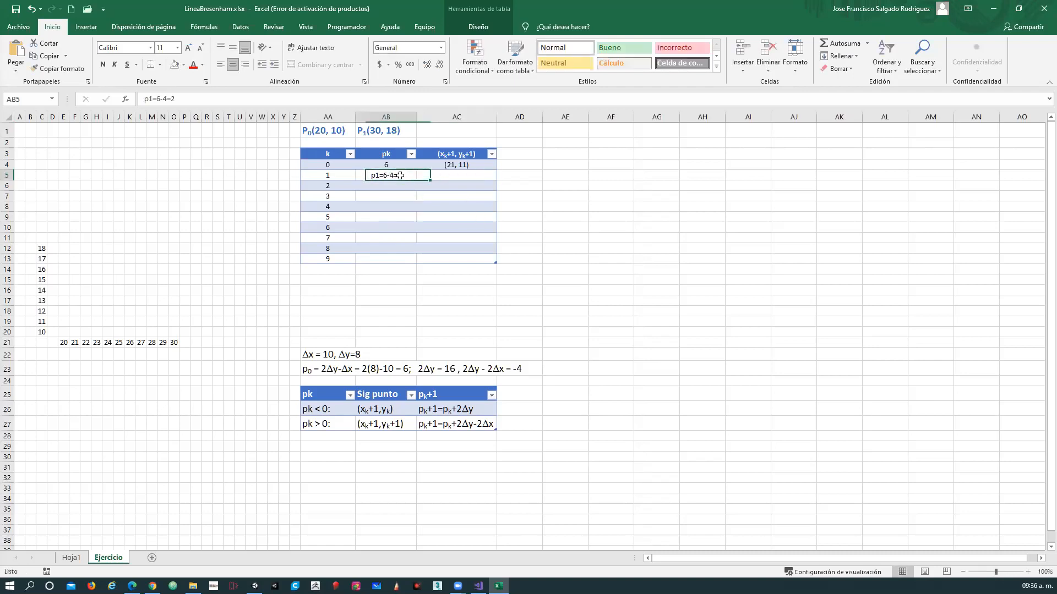
Check the pk > 0 rule row and enter the next point for k = 1 as (22,12).
{"action": "left_click_drag", "start_coordinate": [326, 427], "coordinate": [448, 421]}
{"action": "left_click", "coordinate": [394, 421]}
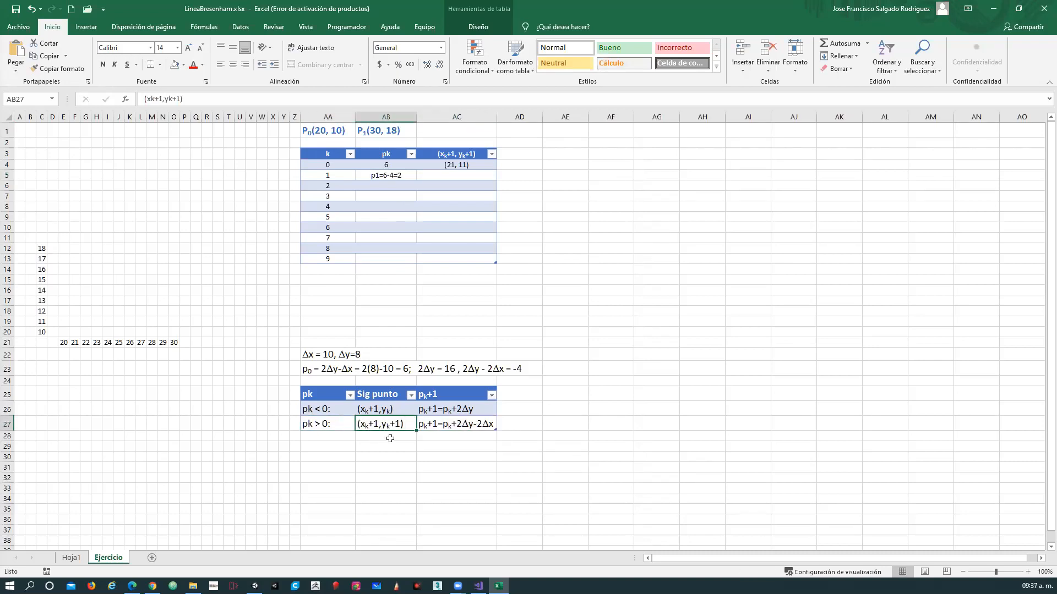
{"action": "left_click", "coordinate": [465, 179]}
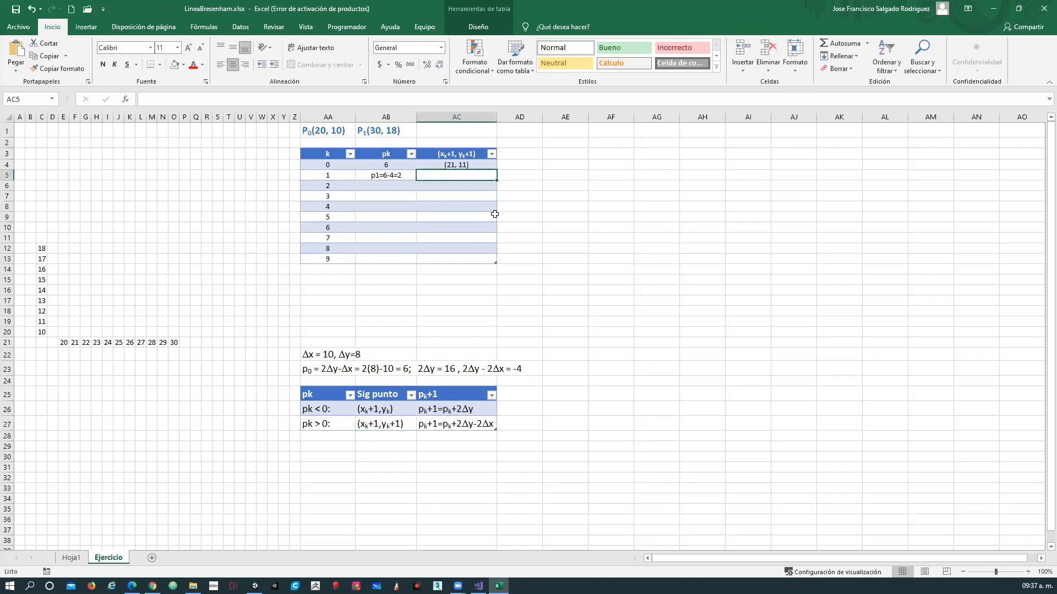
{"action": "type", "text": "("}
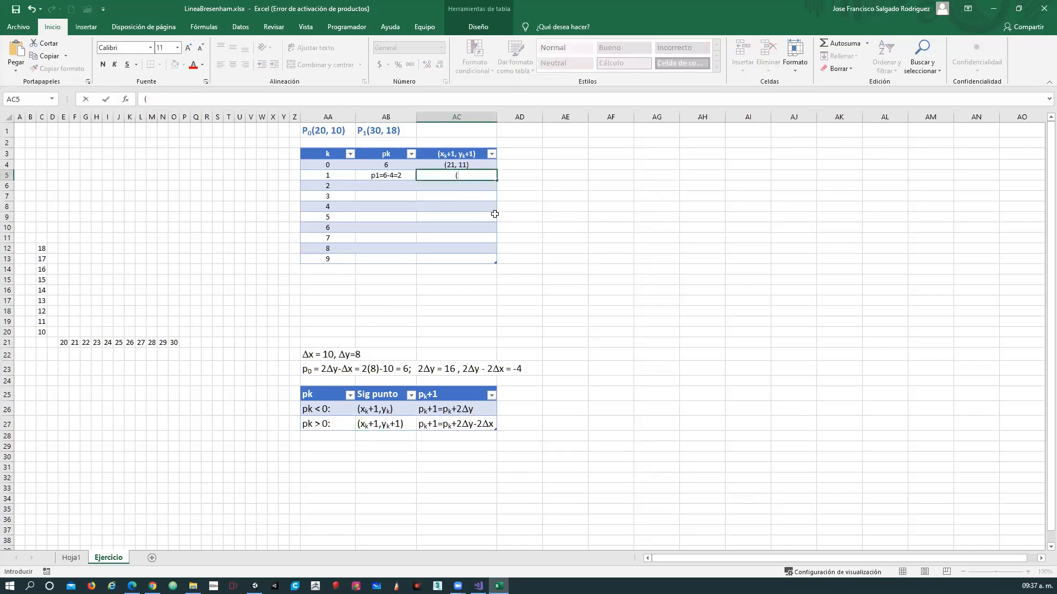
{"action": "type", "text": "22,12)"}
{"action": "key", "text": "Return"}
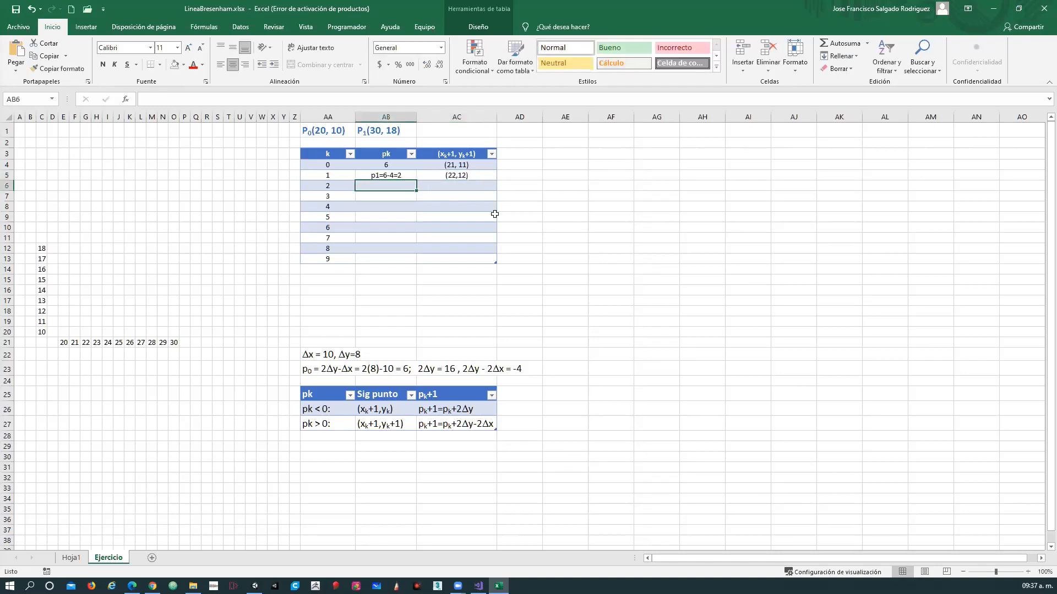
Enter the pk calculation for k = 2 as "p2=2-4=-2".
{"action": "type", "text": "p2=2"}
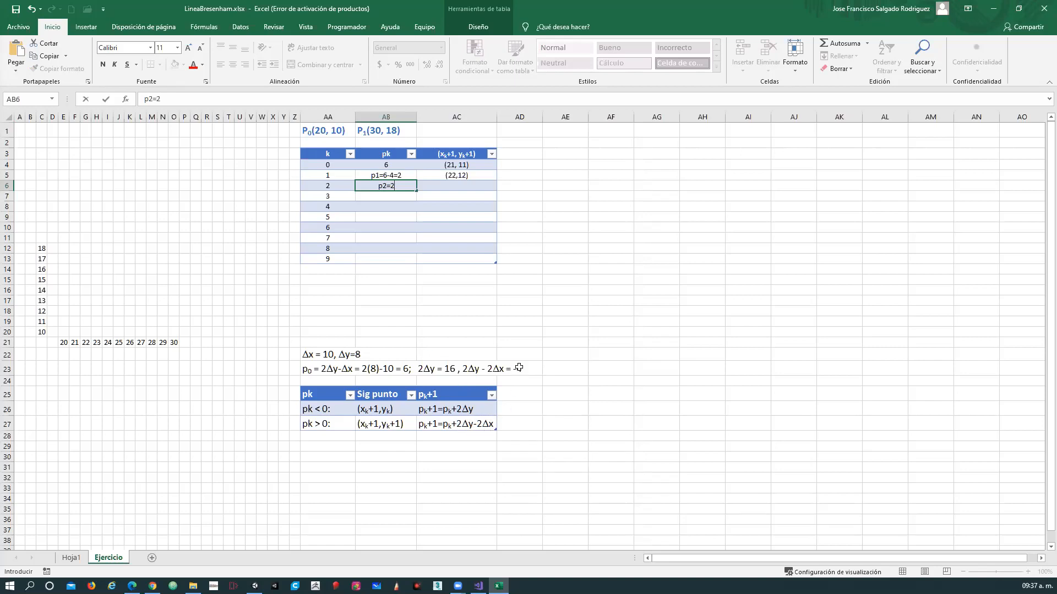
{"action": "type", "text": "-4=-2"}
Check the next-point rule for pk < 0 and enter the next point for k = 2 as (23,12).
{"action": "left_click", "coordinate": [389, 411]}
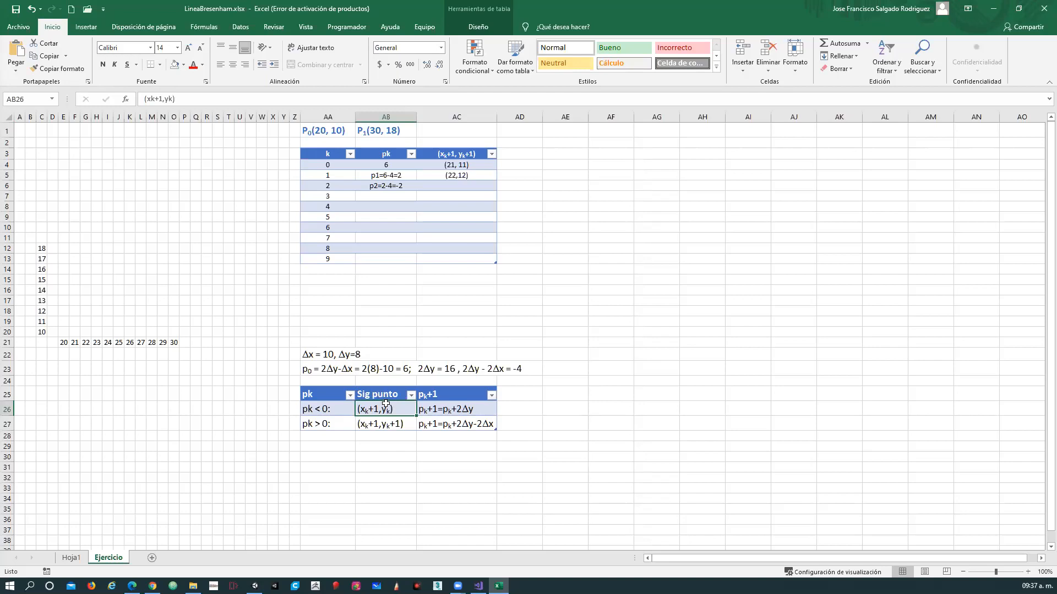
{"action": "left_click", "coordinate": [444, 186]}
{"action": "type", "text": "(23,"}
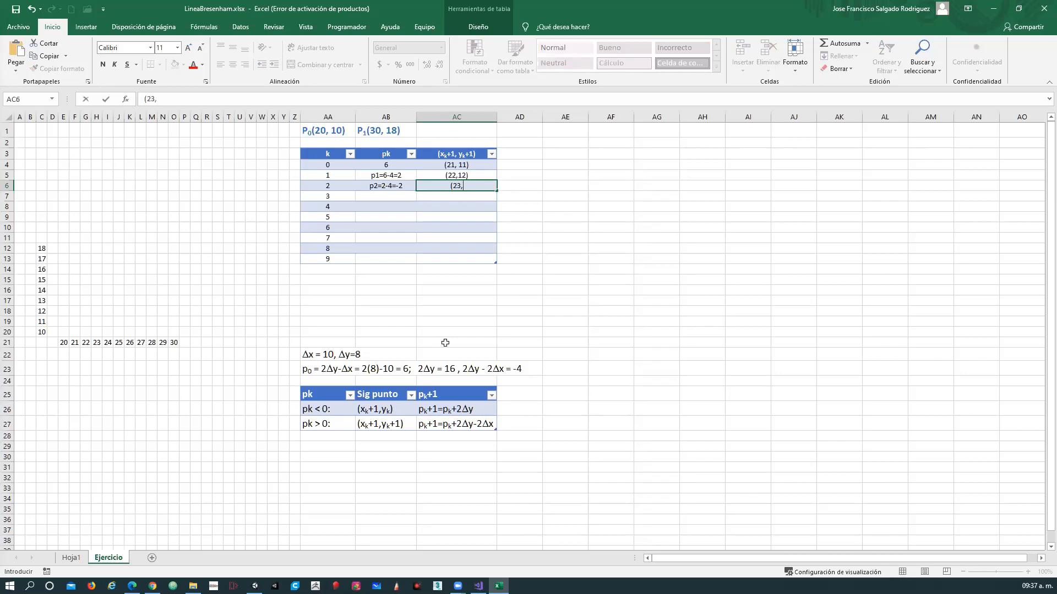
{"action": "type", "text": "12)"}
{"action": "key", "text": "Return"}
{"action": "key", "text": "Left"}
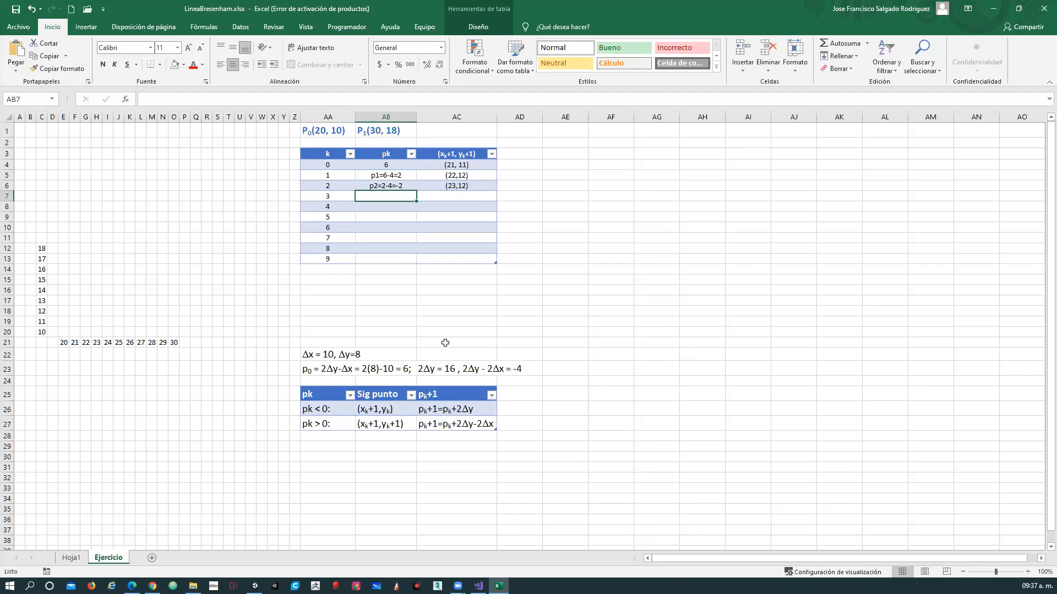
Enter the pk calculation for k = 3 as "p3=-2+16=14", consulting the pk < 0 rule for the 2Δy term.
{"action": "type", "text": "p3="}
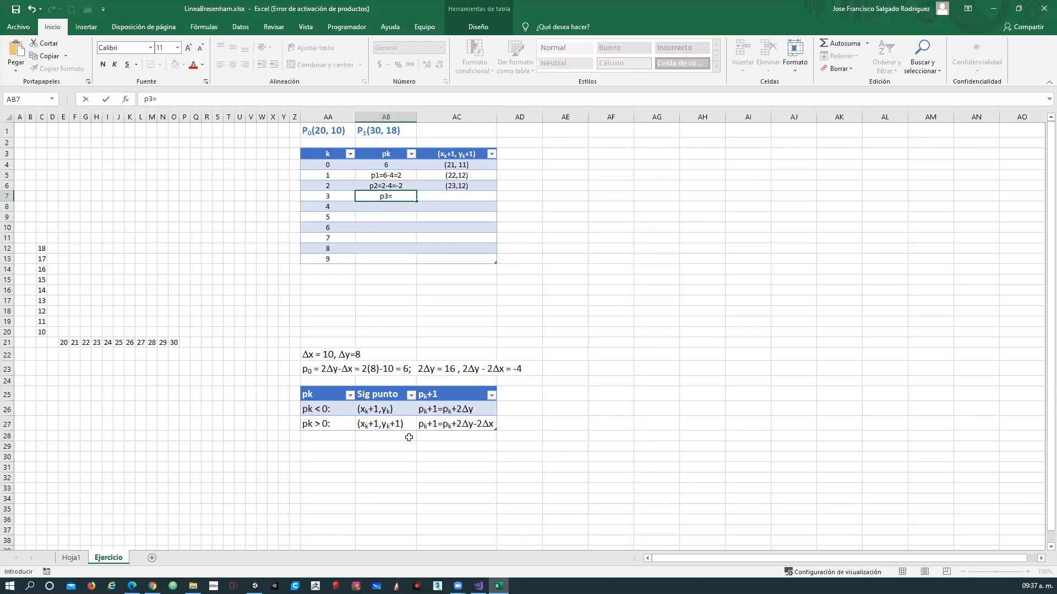
{"action": "type", "text": "-2"}
{"action": "left_click", "coordinate": [316, 411]}
{"action": "left_click_drag", "start_coordinate": [356, 410], "coordinate": [489, 410]}
{"action": "scroll", "coordinate": [490, 410], "scroll_direction": "down", "scroll_amount": 2}
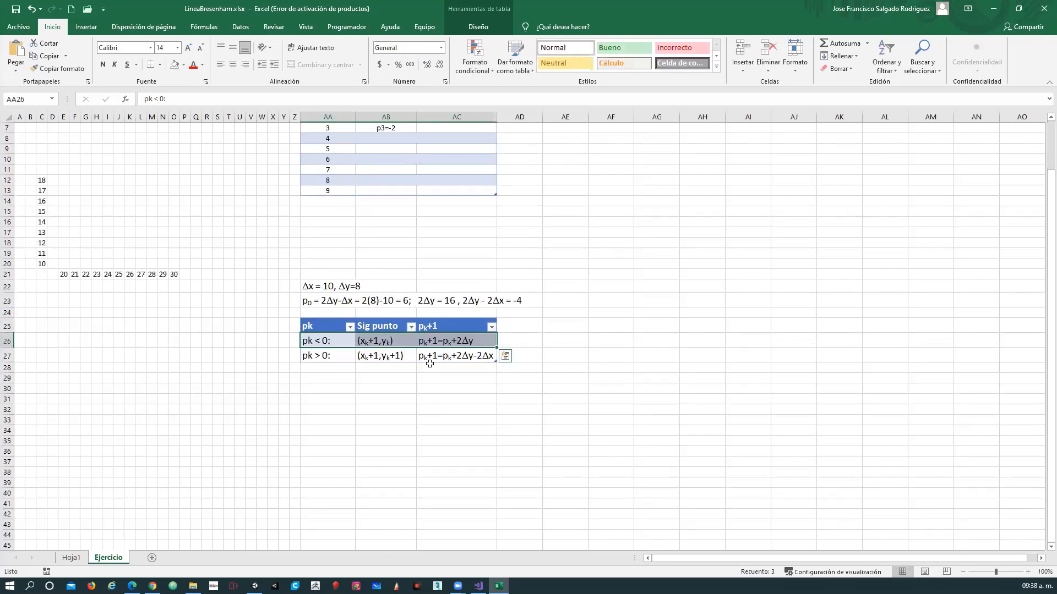
{"action": "scroll", "coordinate": [1040, 328], "scroll_direction": "up", "scroll_amount": 2}
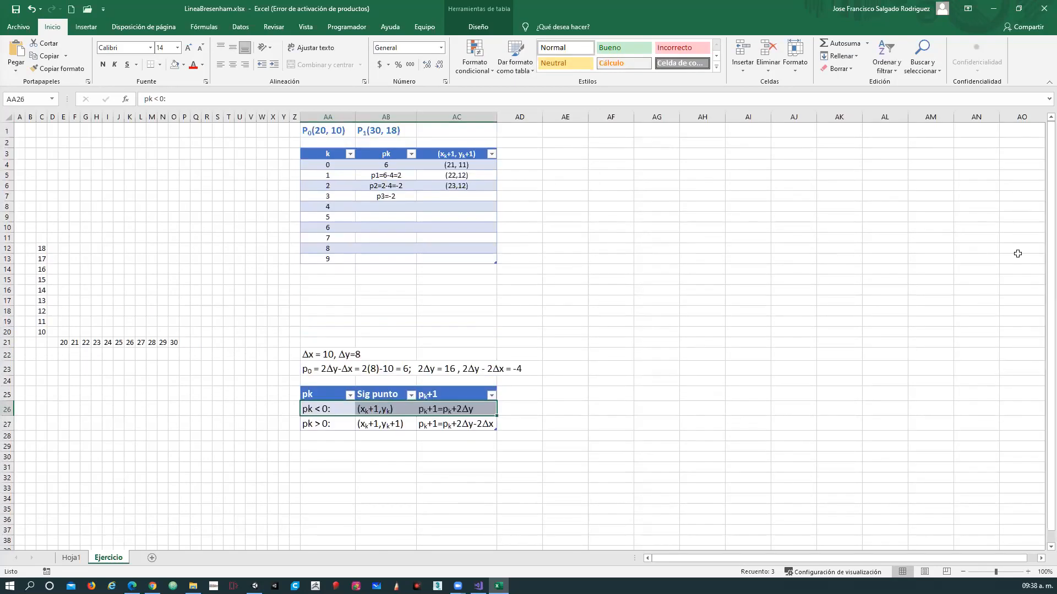
{"action": "left_click", "coordinate": [423, 407]}
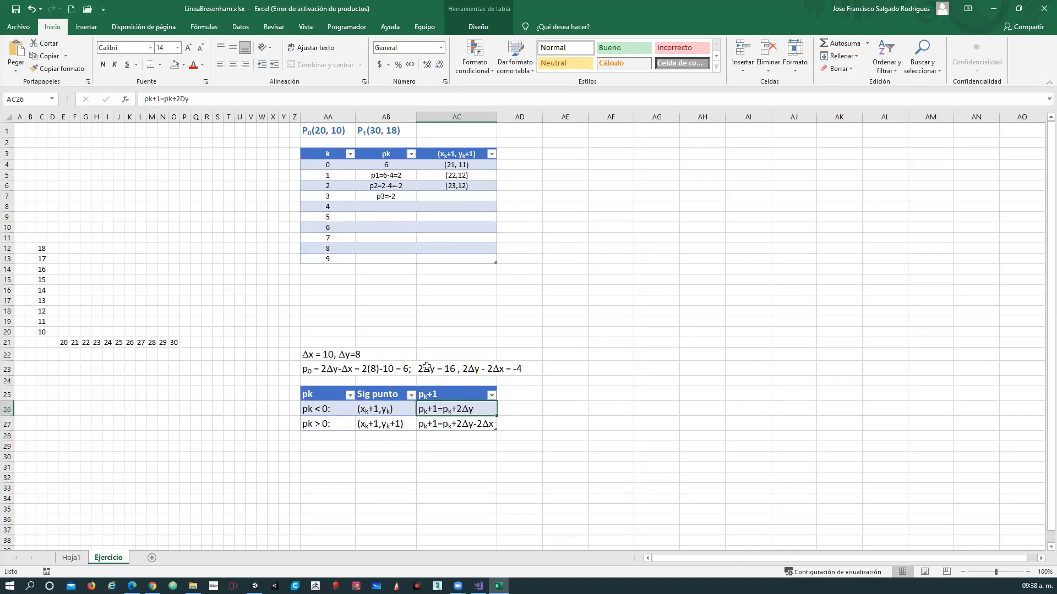
{"action": "double_click", "coordinate": [400, 197]}
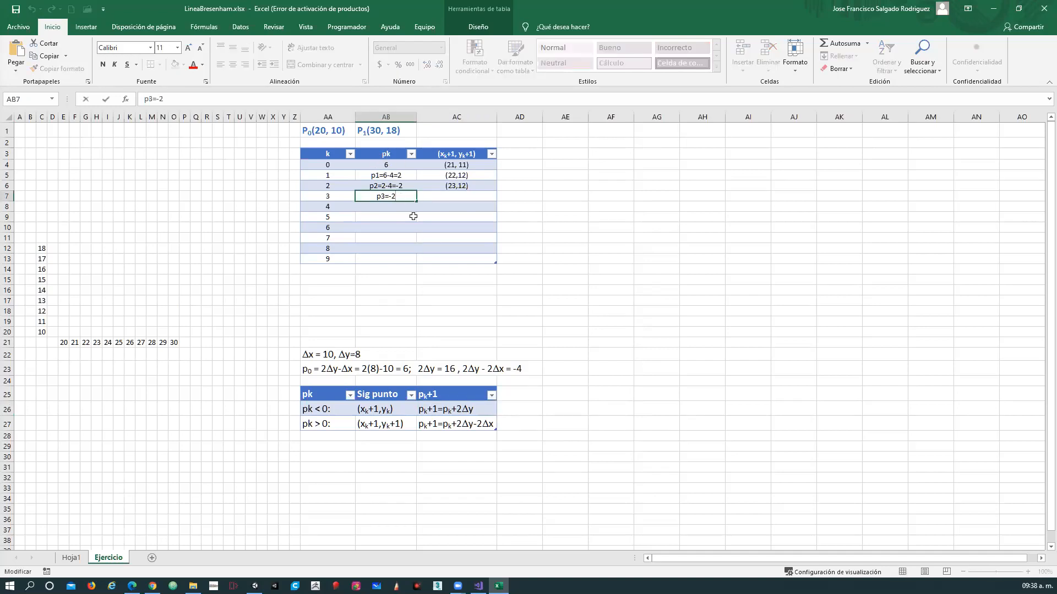
{"action": "type", "text": "+16=14"}
{"action": "key", "text": "Tab"}
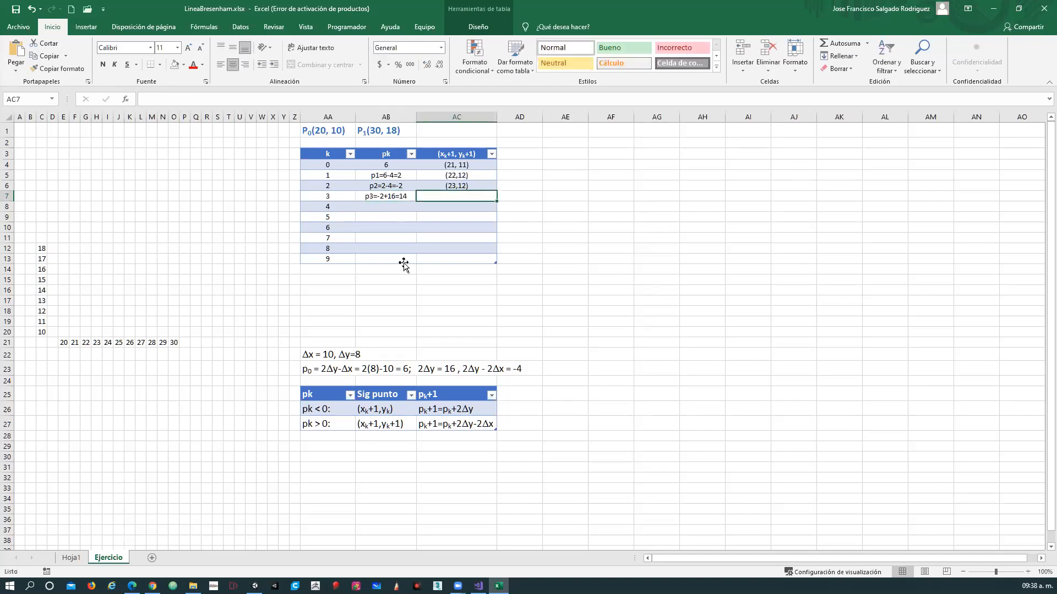
Check the pk > 0 rule and enter the next point for k = 3 as (24,13).
{"action": "left_click", "coordinate": [446, 426]}
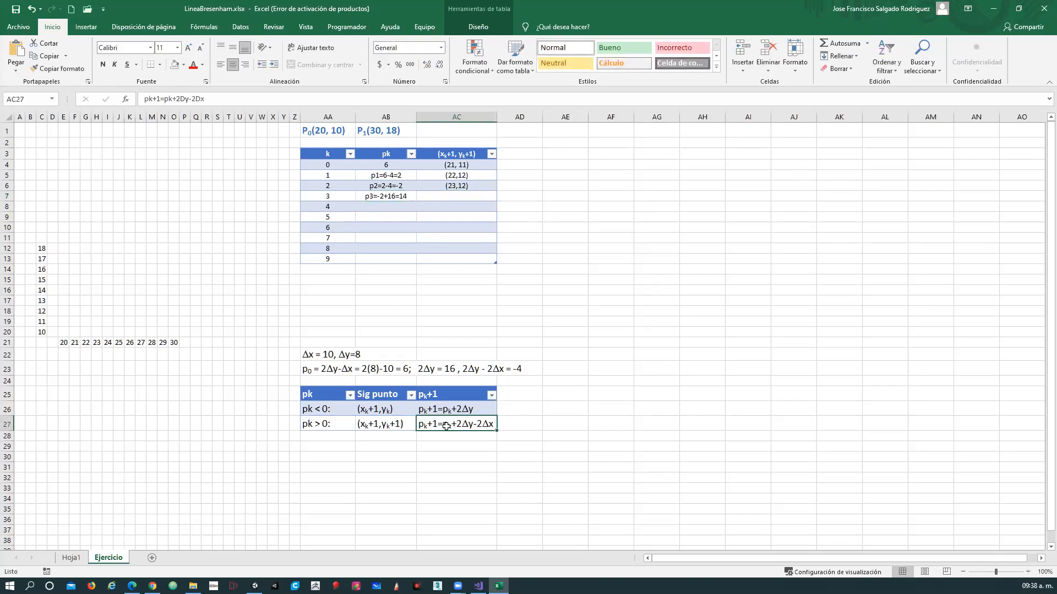
{"action": "left_click", "coordinate": [388, 424]}
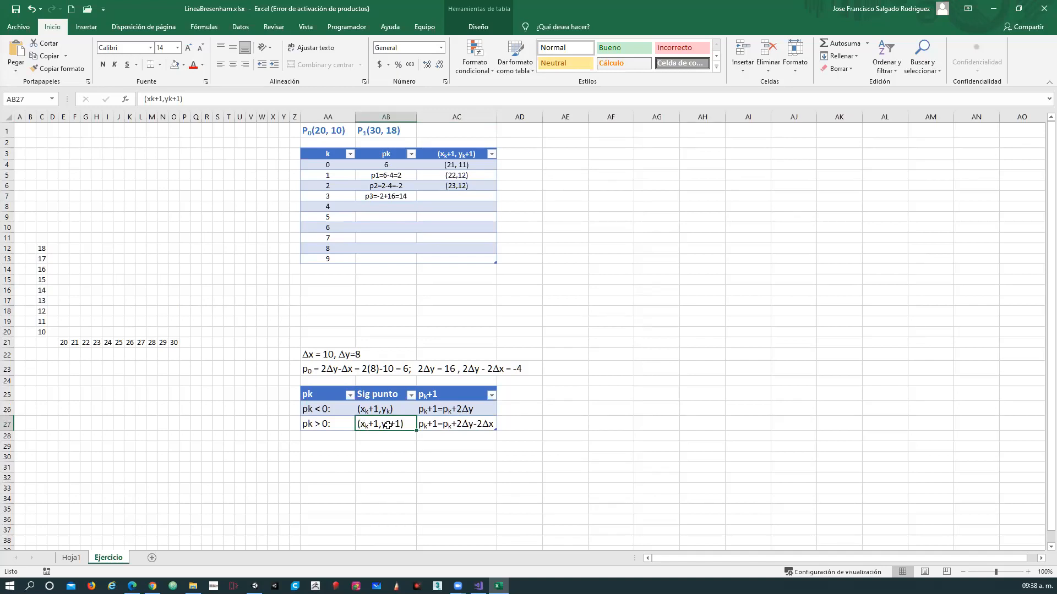
{"action": "left_click", "coordinate": [450, 196]}
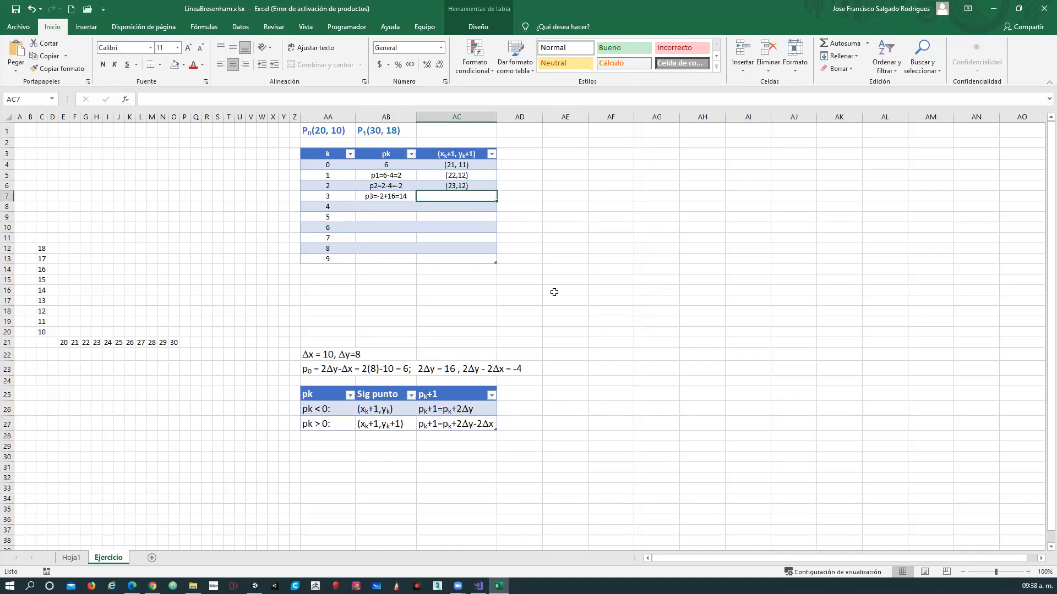
{"action": "type", "text": "("}
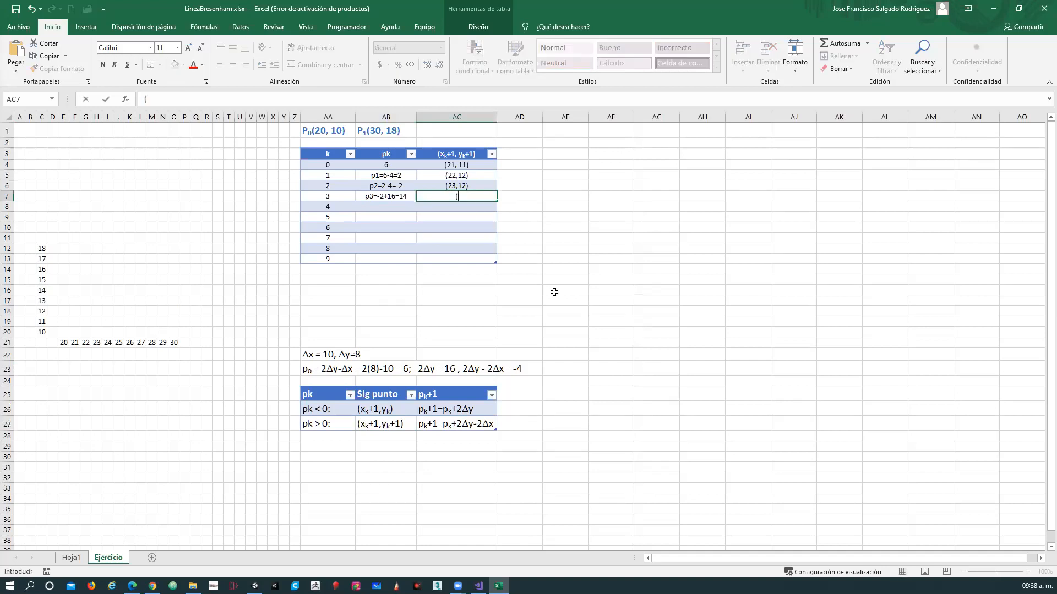
{"action": "type", "text": "24,13)"}
{"action": "key", "text": "Return"}
{"action": "key", "text": "Left"}
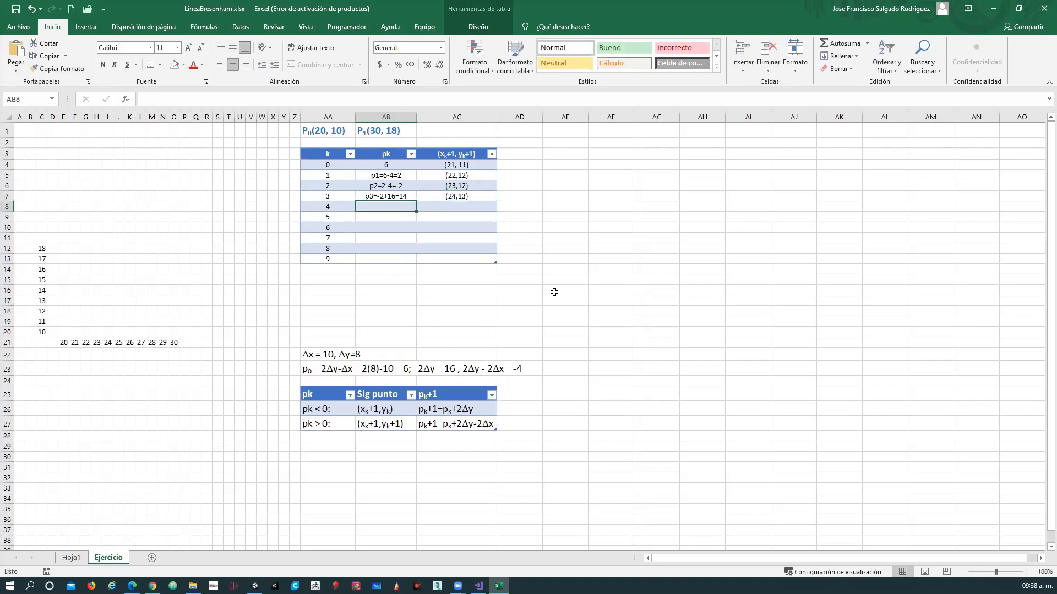
Enter the pk calculation for k = 4 as "p4=14-4=10", consulting the pk+1 formula for pk > 0.
{"action": "type", "text": "p4="}
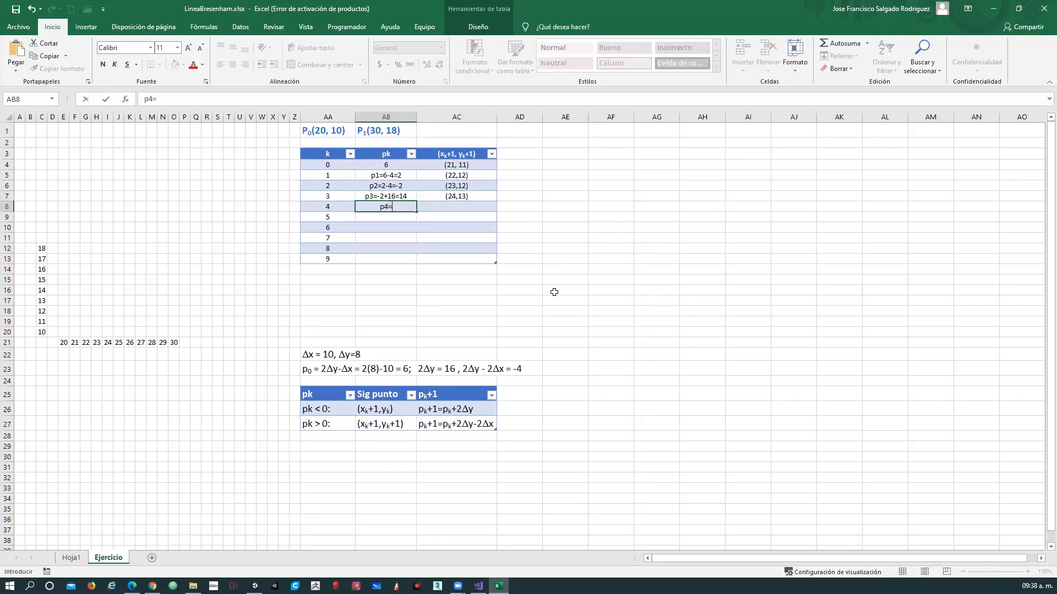
{"action": "type", "text": "14"}
{"action": "left_click", "coordinate": [462, 424]}
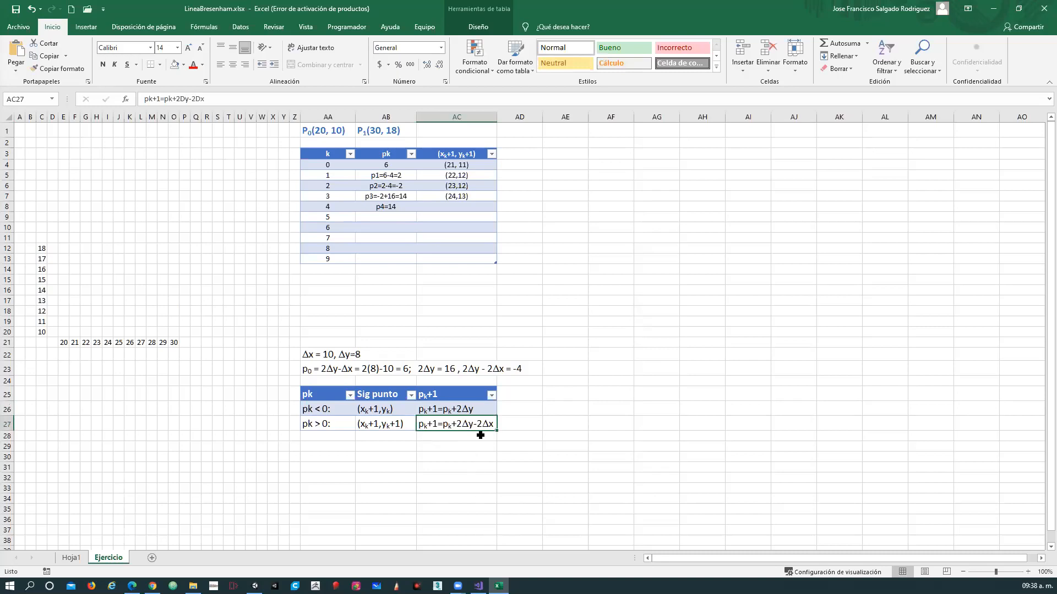
{"action": "double_click", "coordinate": [402, 206]}
{"action": "type", "text": "-4=10"}
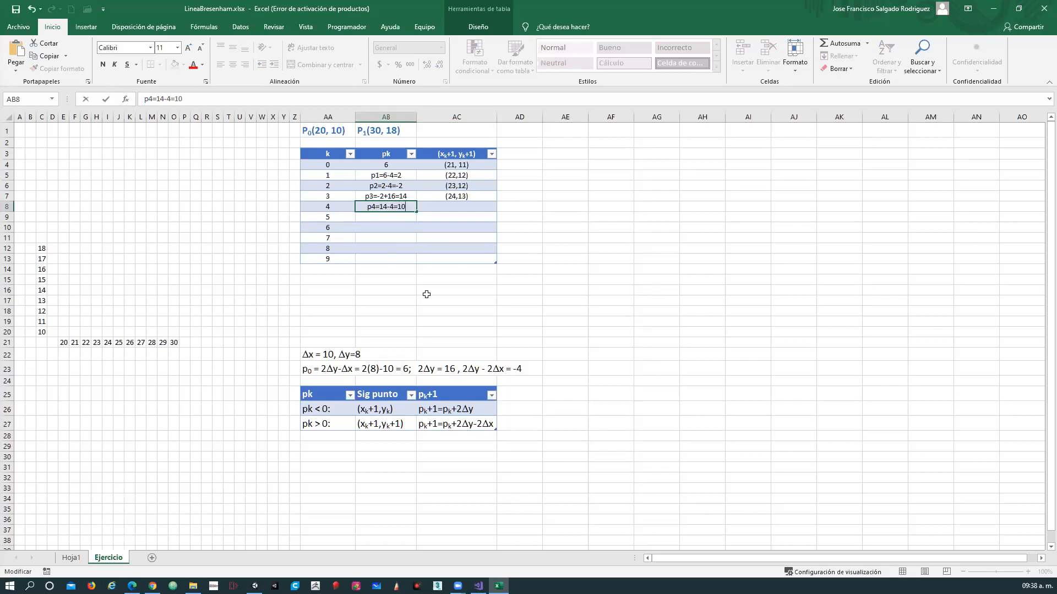
{"action": "key", "text": "Tab"}
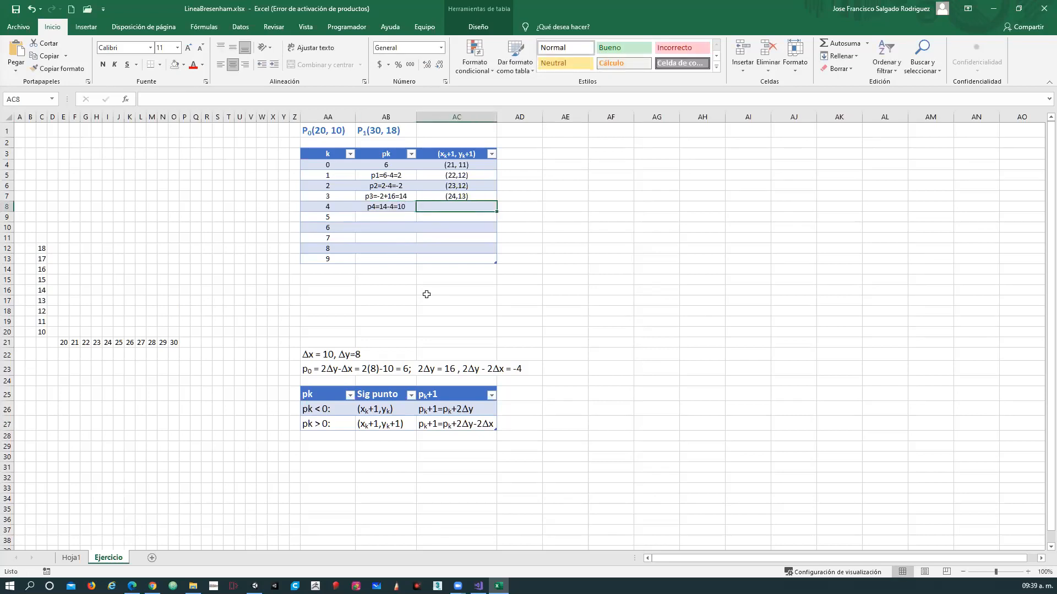
Check the next-point rule for pk > 0 and enter the next point for k = 4 as (25,14).
{"action": "left_click", "coordinate": [390, 426]}
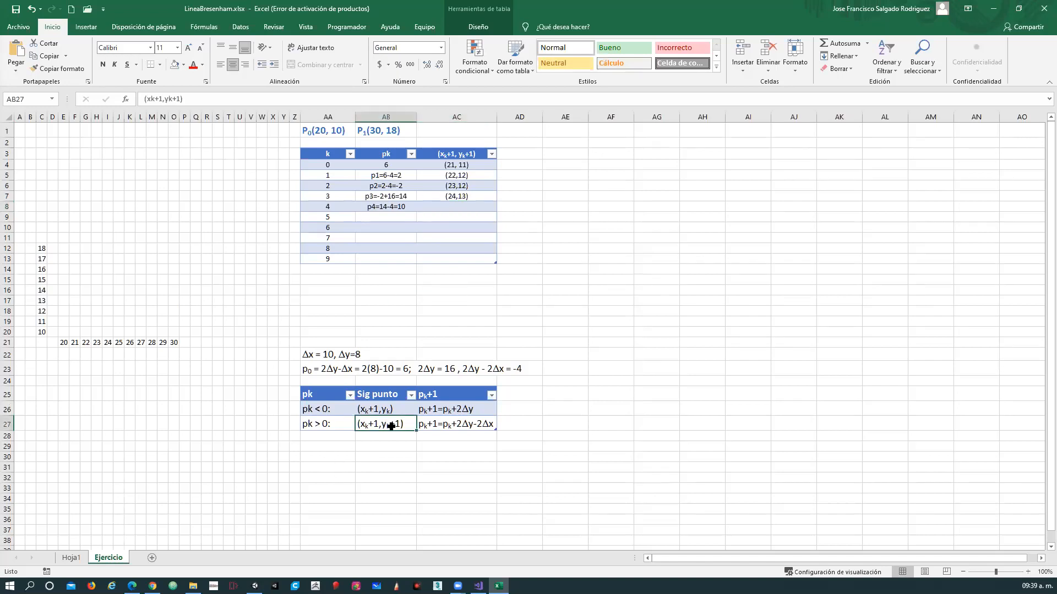
{"action": "left_click", "coordinate": [447, 208]}
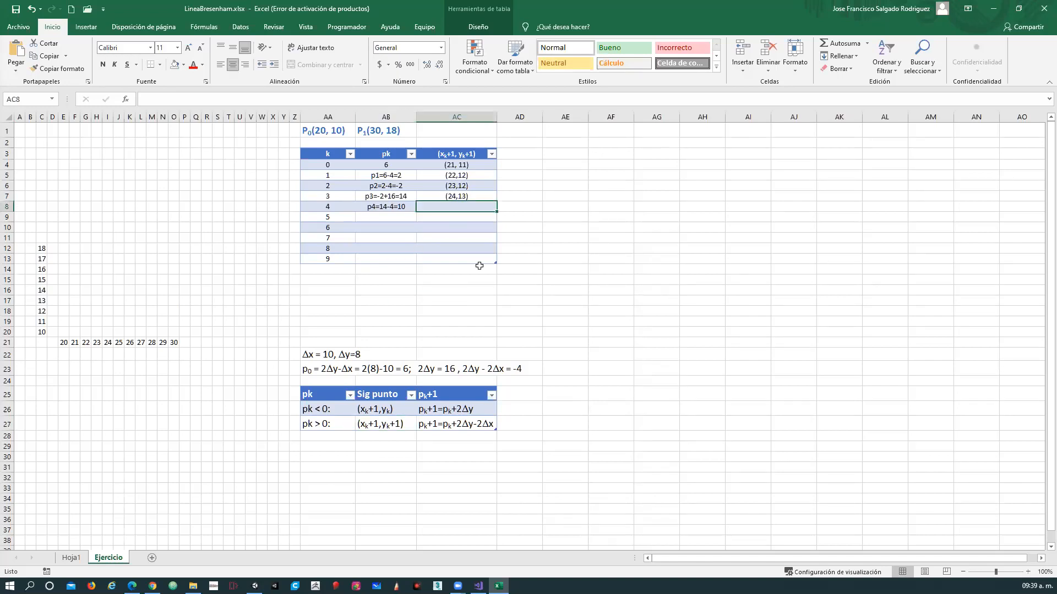
{"action": "type", "text": "(2"}
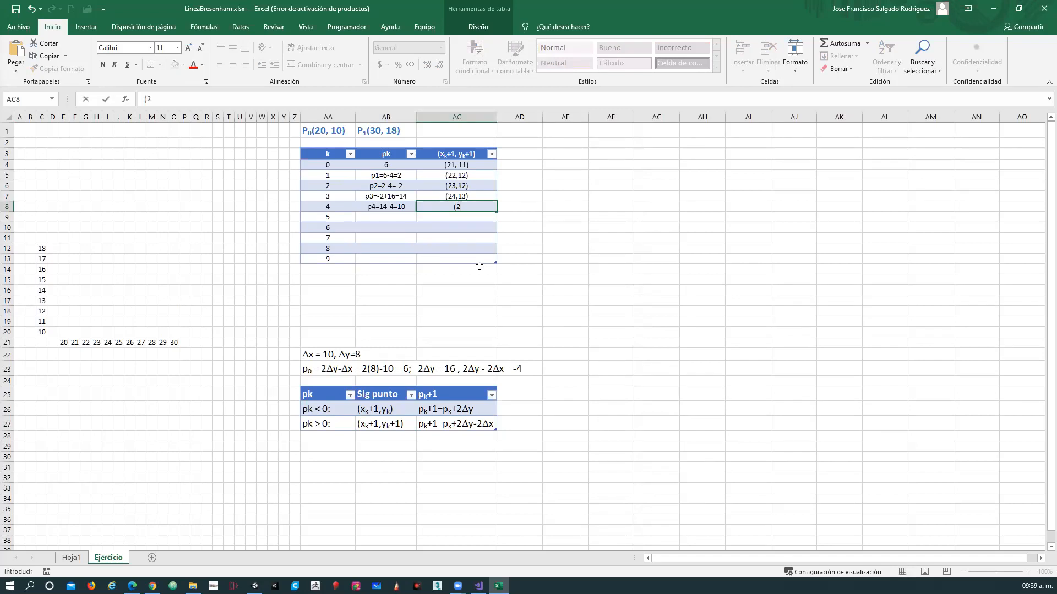
{"action": "type", "text": "5,14)"}
{"action": "key", "text": "Return"}
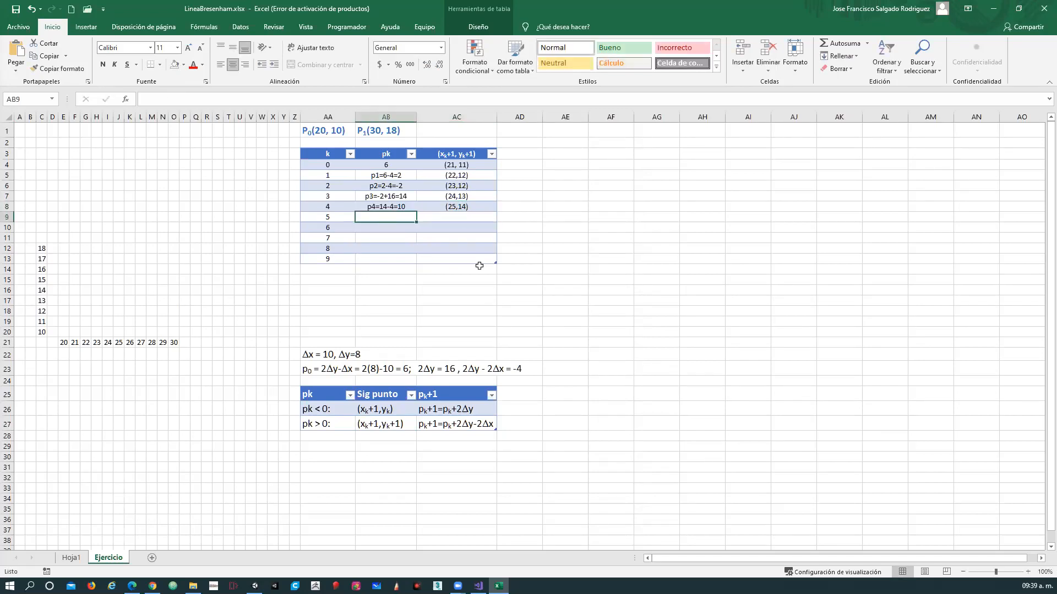
Enter the pk calculation for k = 5 as "p5=10-4=6".
{"action": "type", "text": "p5="}
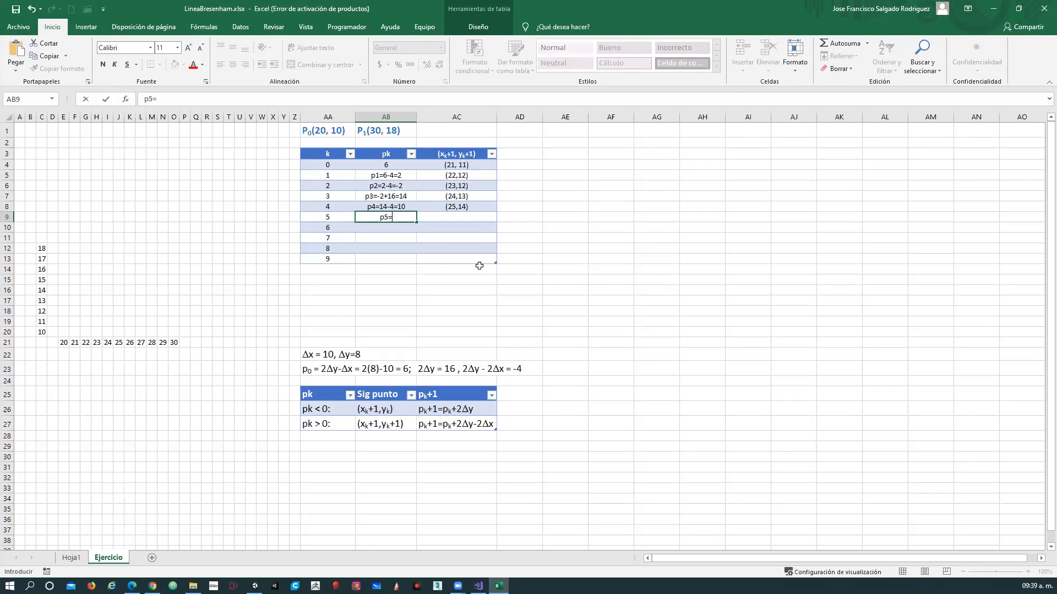
{"action": "type", "text": "10"}
{"action": "type", "text": "-4=6"}
{"action": "key", "text": "Tab"}
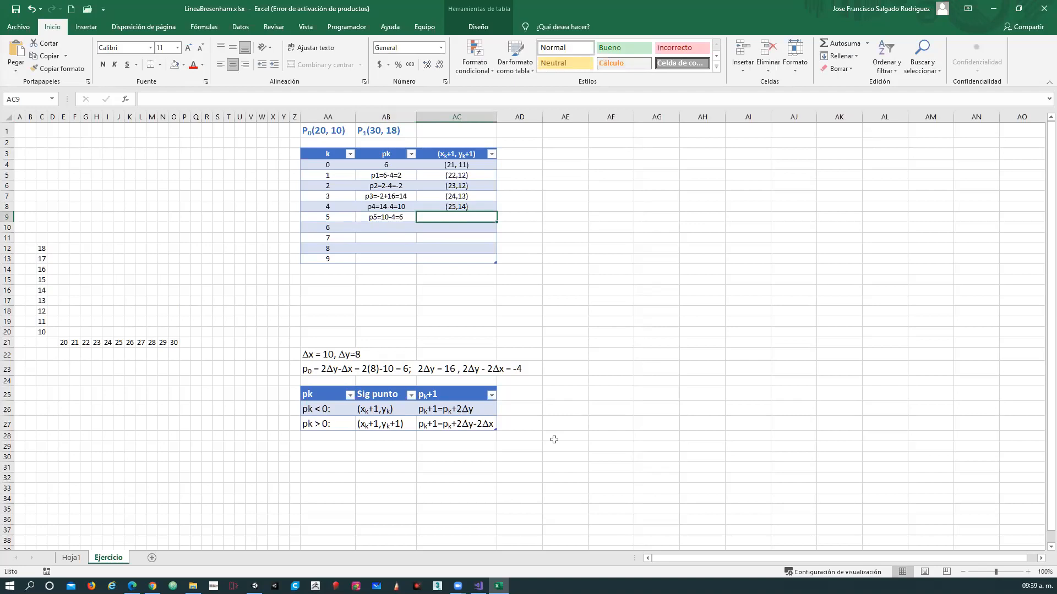
Enter the next point for k = 5 as (26,15) in the (xk+1, yk+1) column.
{"action": "type", "text": "(26,"}
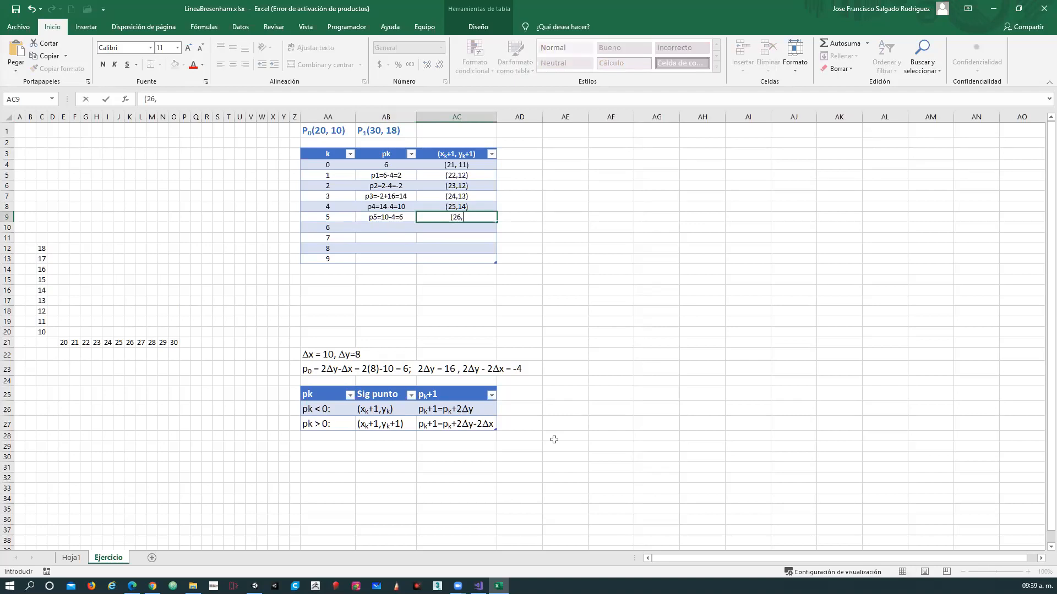
{"action": "type", "text": "15)"}
{"action": "key", "text": "Return"}
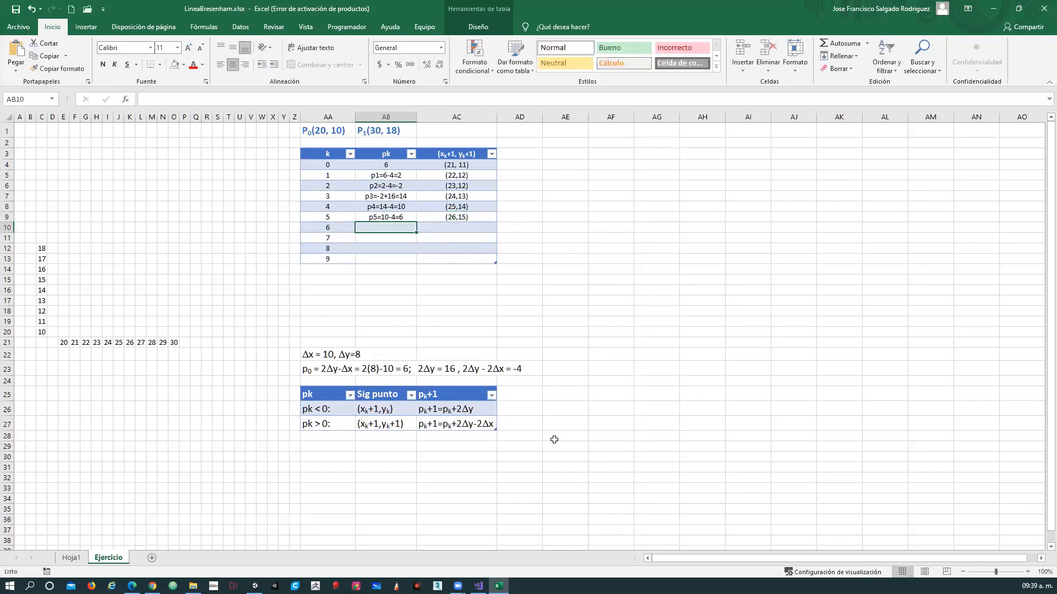
Enter the pk calculation for k = 6 as "p6=6-4=2".
{"action": "type", "text": "p"}
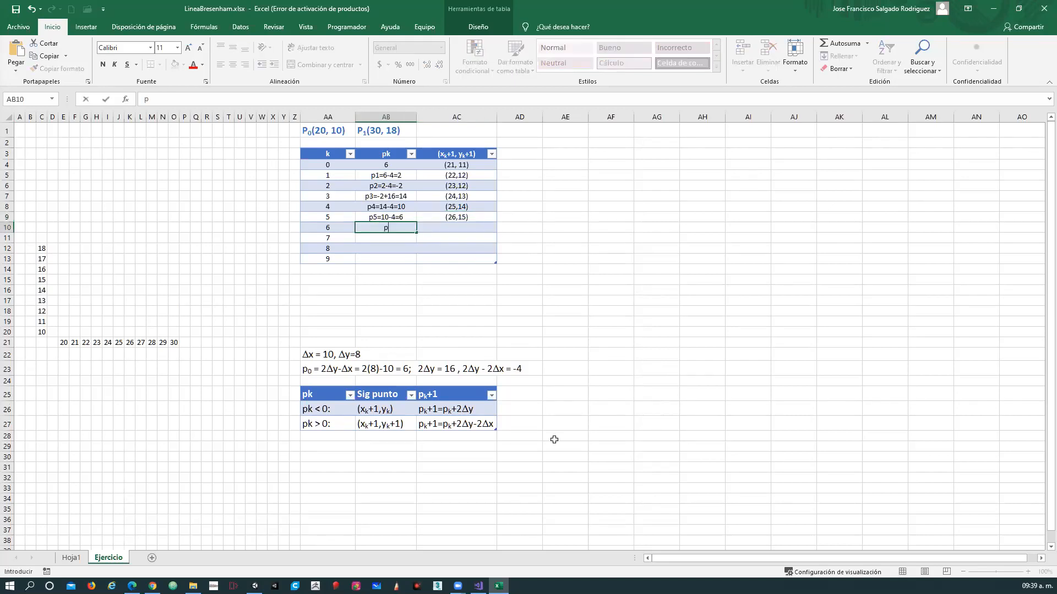
{"action": "type", "text": "6=6-4=2"}
{"action": "key", "text": "Tab"}
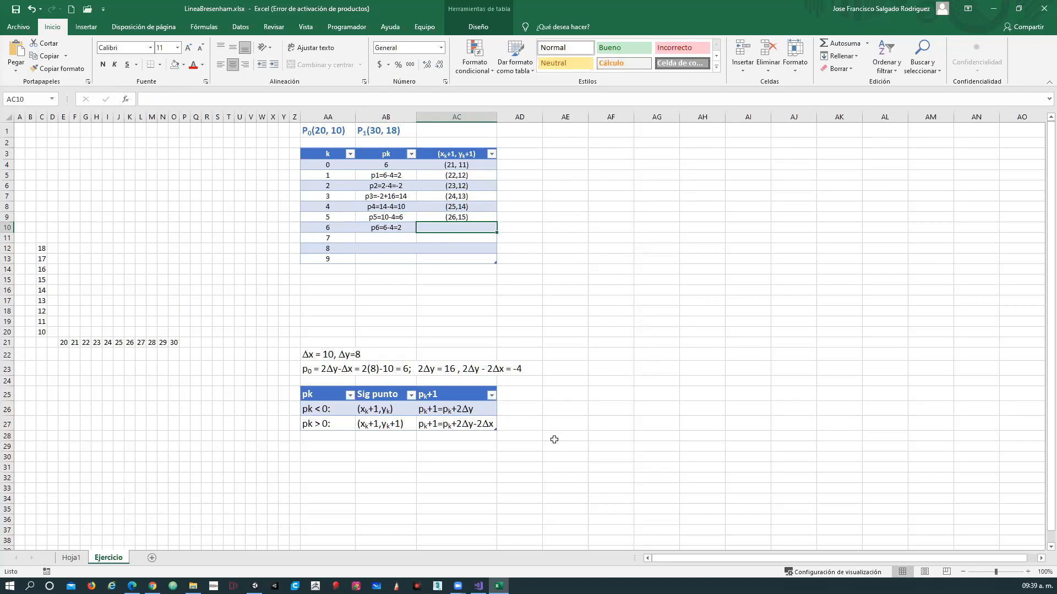
Enter the next point for k = 6 as (27,16) in the (xk+1, yk+1) column.
{"action": "type", "text": "(27,16)"}
{"action": "key", "text": "Return"}
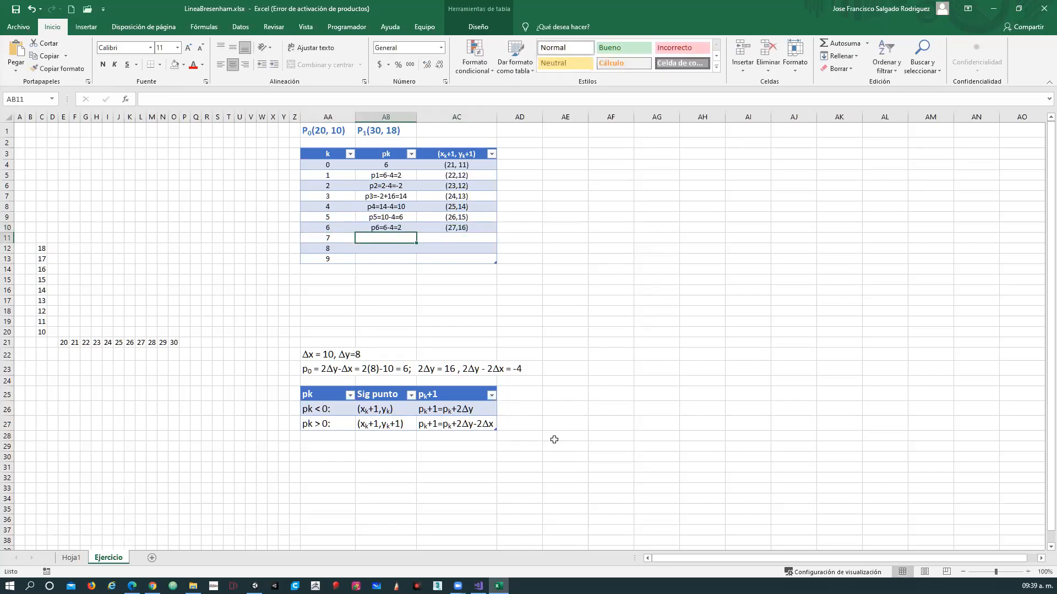
Enter the pk calculation for k = 7 as "p7=2-4=-2".
{"action": "type", "text": "p7="}
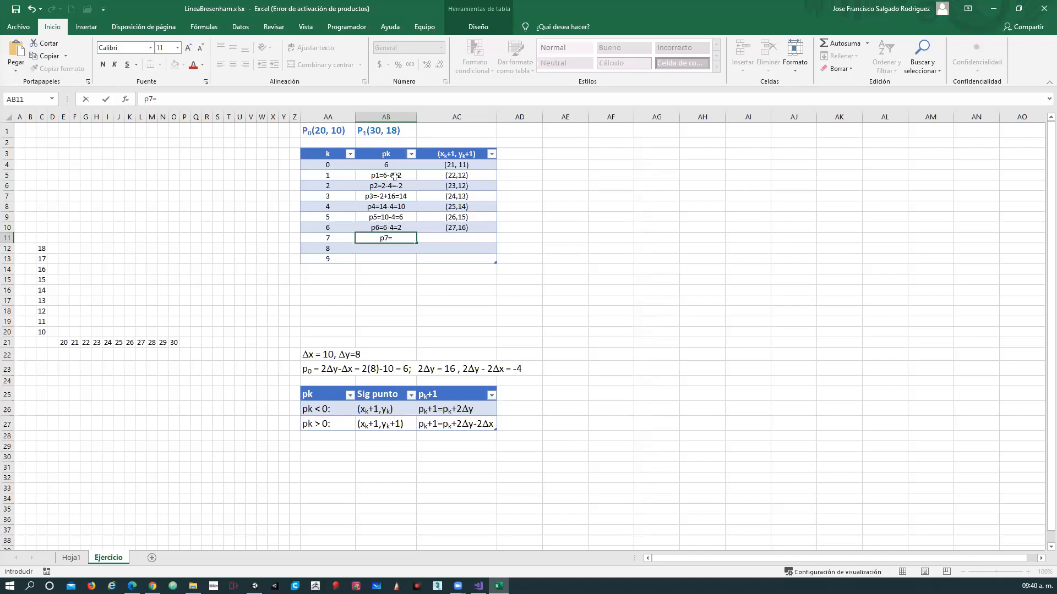
{"action": "type", "text": "2"}
{"action": "type", "text": "-4="}
{"action": "type", "text": "p2"}
{"action": "key", "text": "BackSpace"}
{"action": "key", "text": "BackSpace"}
{"action": "type", "text": "-2"}
{"action": "key", "text": "Tab"}
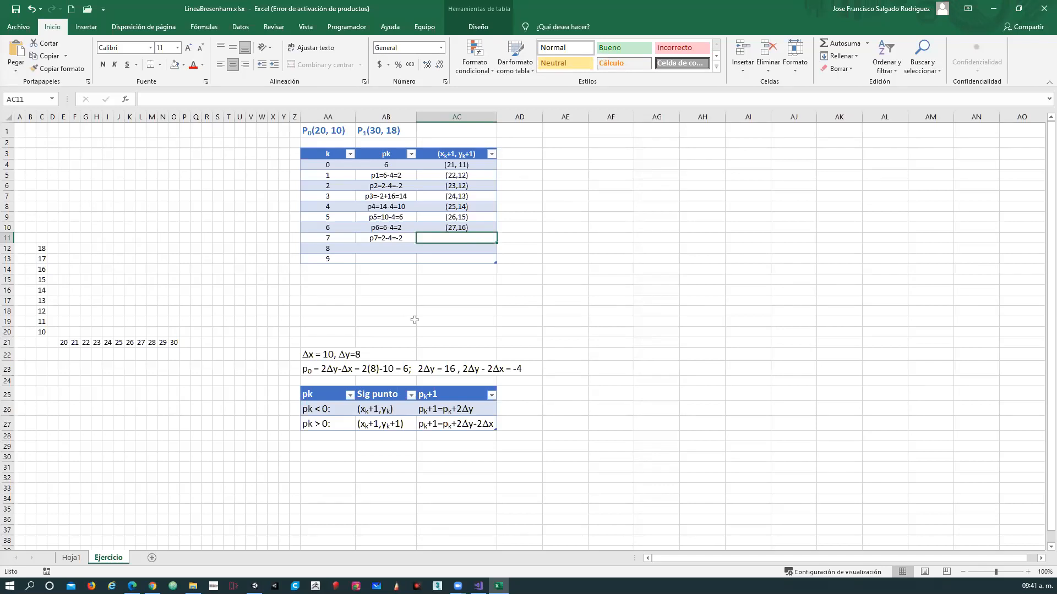
Check the next-point rule for pk < 0 and enter the next point for k = 7 as (28,16).
{"action": "left_click", "coordinate": [388, 410]}
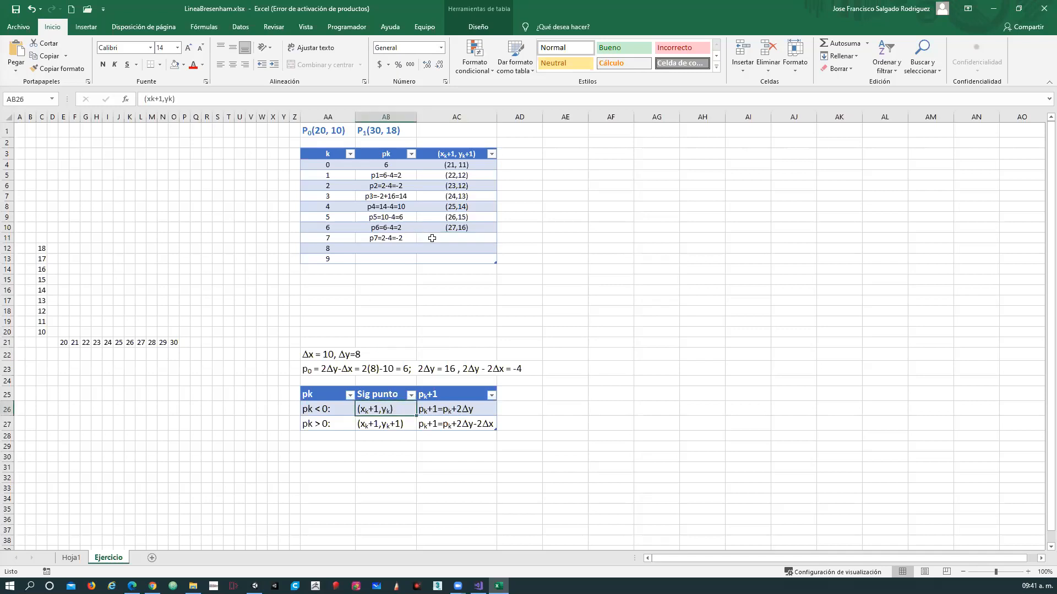
{"action": "left_click", "coordinate": [451, 240]}
{"action": "type", "text": "("}
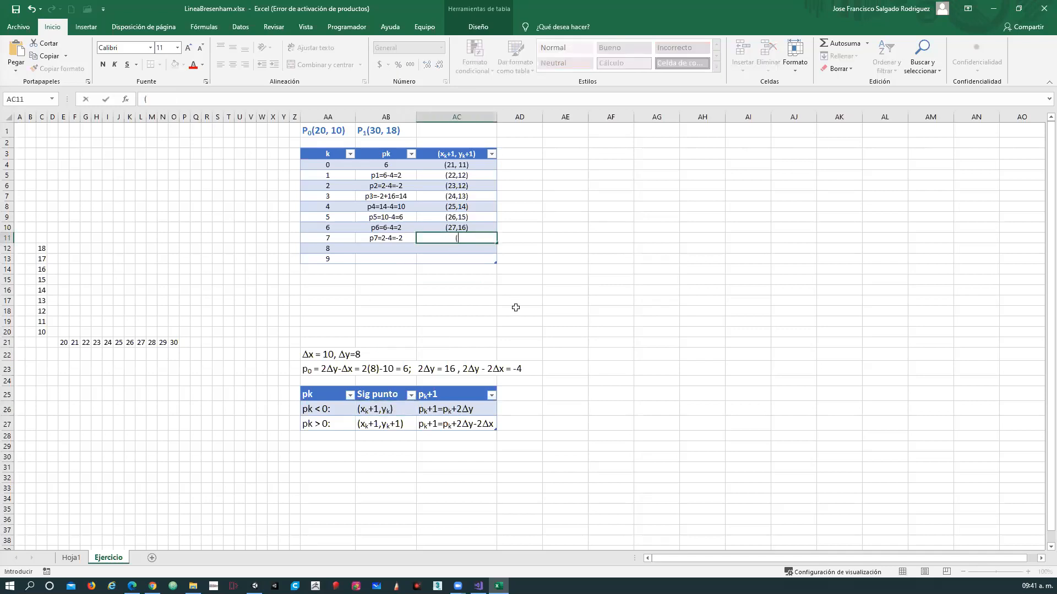
{"action": "type", "text": "28,16)"}
{"action": "key", "text": "Return"}
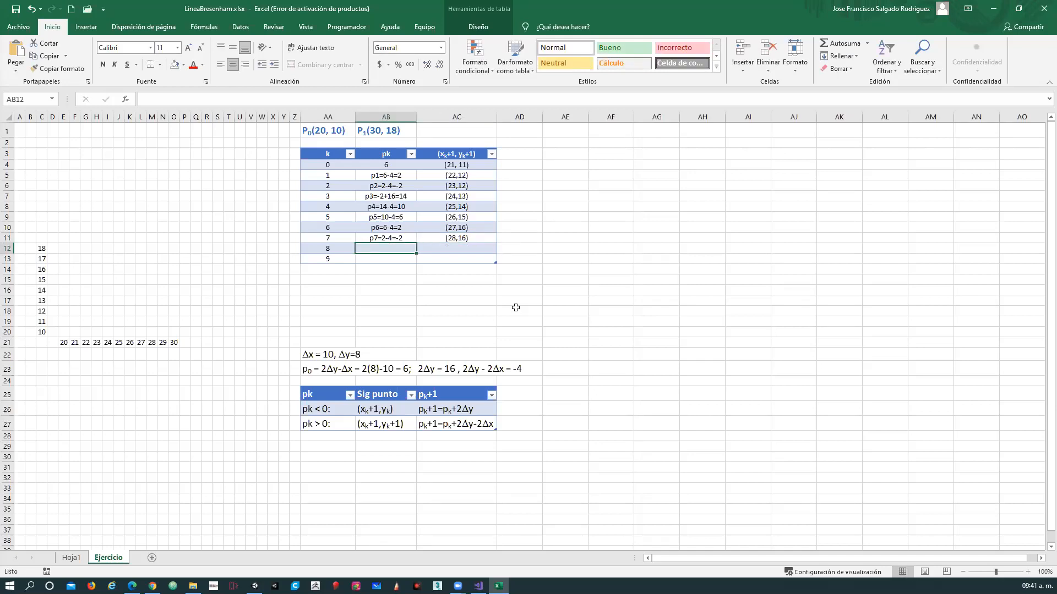
Enter the pk calculation for k = 8 as "p8=-2+16=14".
{"action": "type", "text": "p8=-2"}
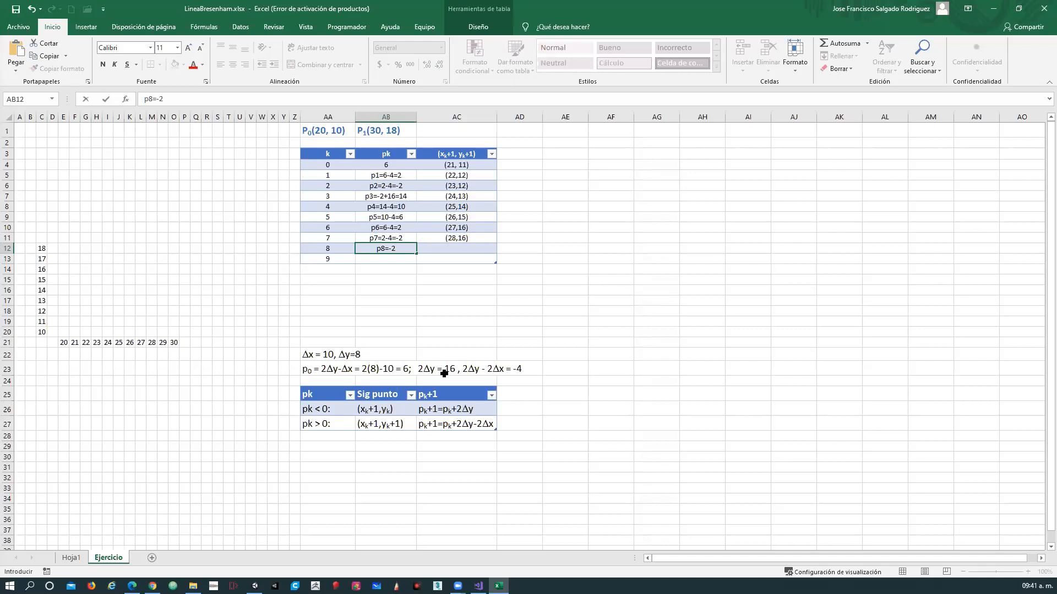
{"action": "type", "text": "+16=14"}
{"action": "key", "text": "Tab"}
Enter the next point for k = 8 as (29,17) in the (xk+1, yk+1) column.
{"action": "type", "text": "("}
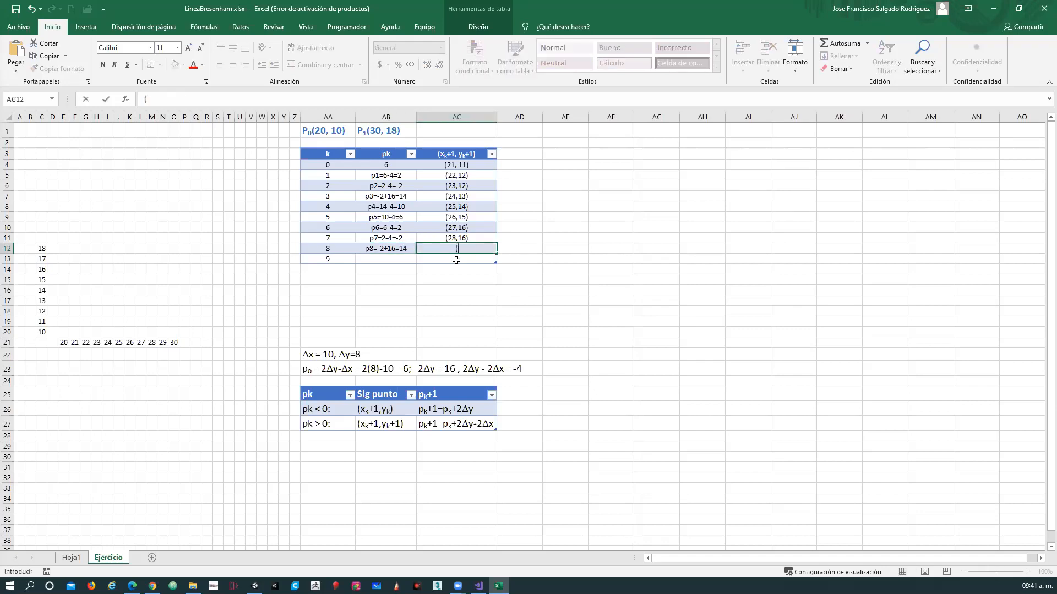
{"action": "type", "text": "29,17)"}
{"action": "key", "text": "Return"}
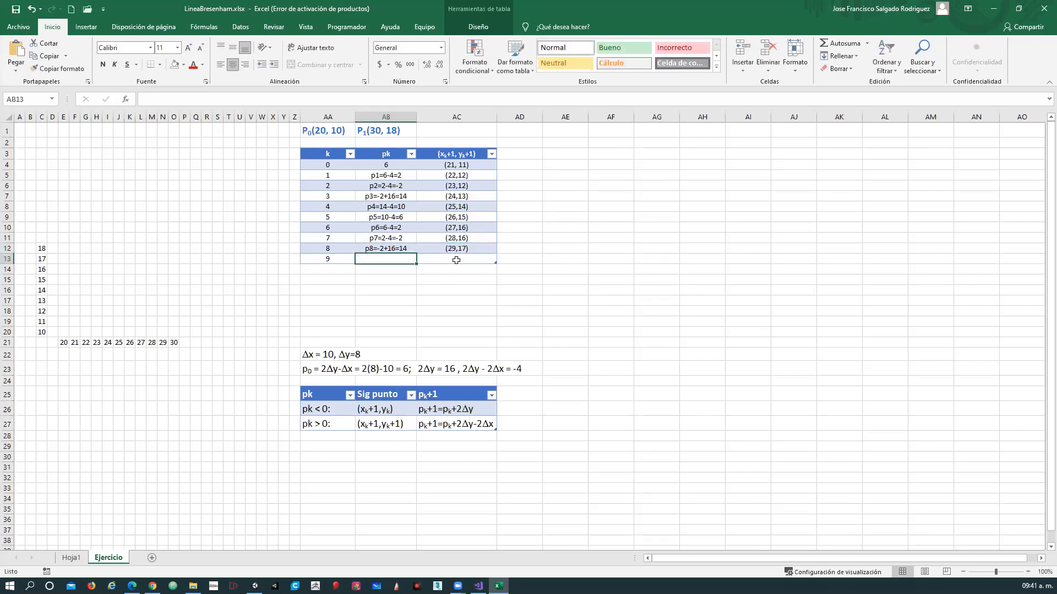
Enter the pk calculation for k = 9 as "p9=14-4=10".
{"action": "type", "text": "p9"}
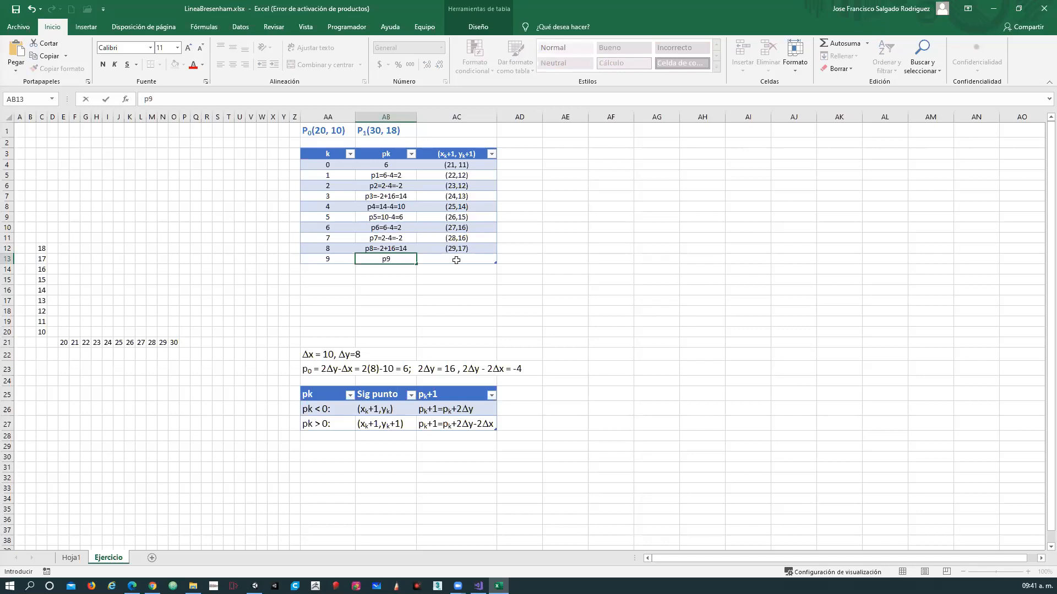
{"action": "type", "text": "=14"}
{"action": "type", "text": "-4=10"}
{"action": "key", "text": "Tab"}
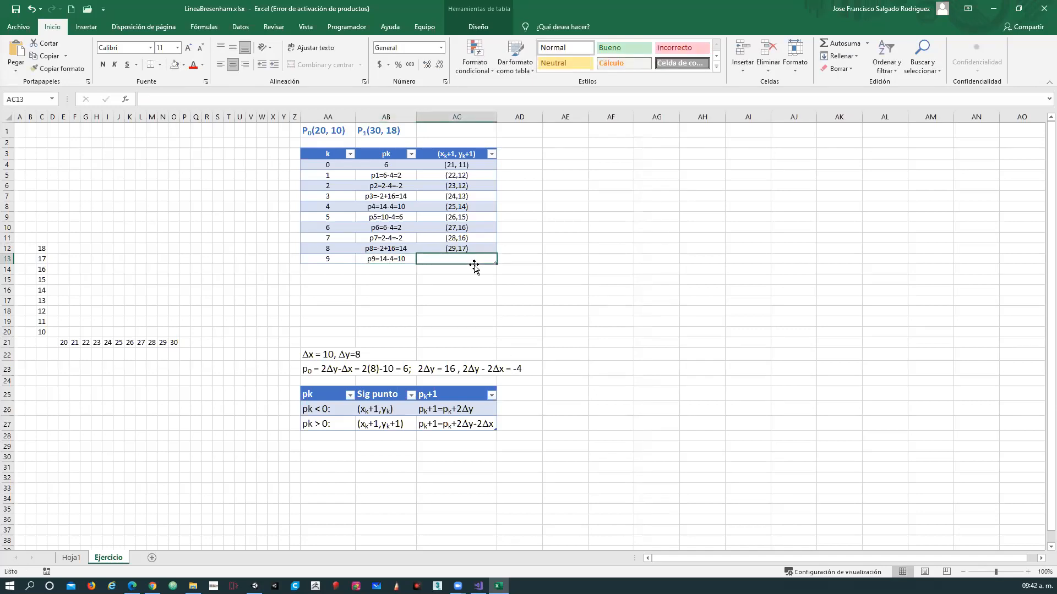
{"action": "type", "text": "(30"}
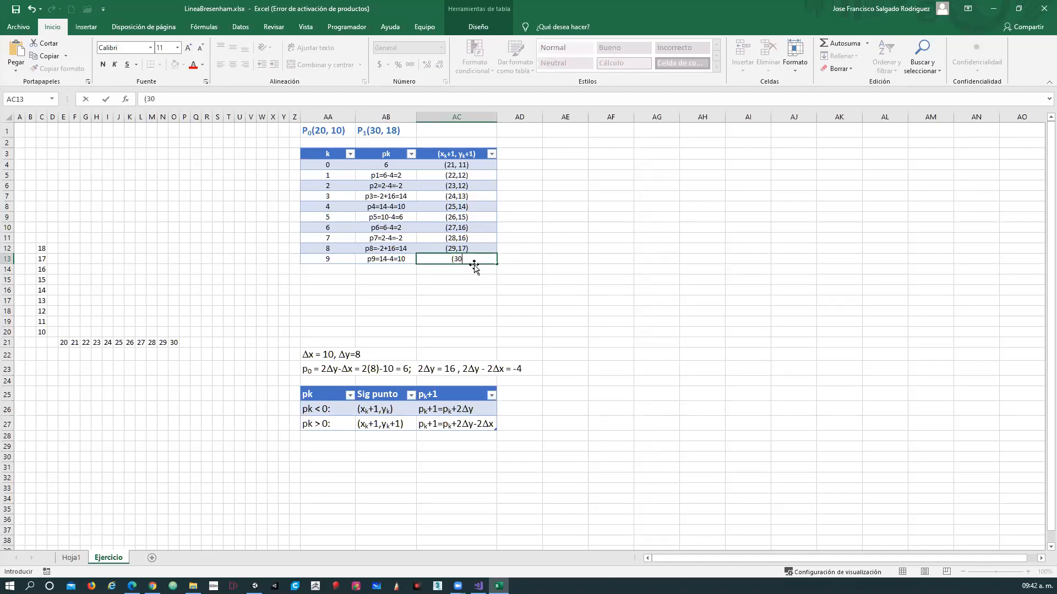
{"action": "type", "text": ",18)"}
{"action": "key", "text": "Return"}
Replace the wrongly formatted next point for k = 9 with (30,18) in the (xk+1, yk+1) column.
{"action": "left_click", "coordinate": [465, 259]}
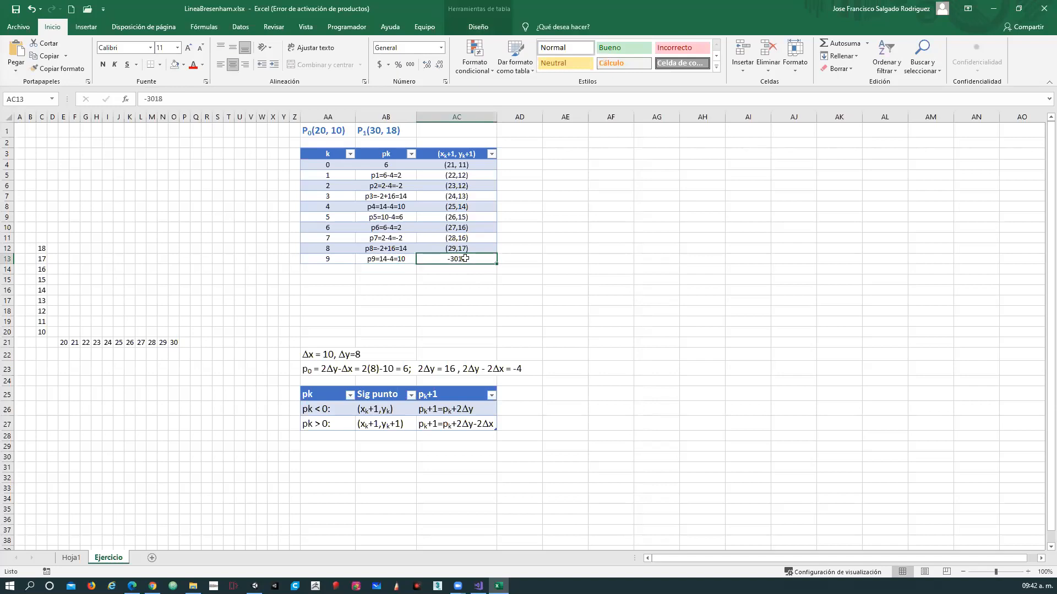
{"action": "type", "text": "("}
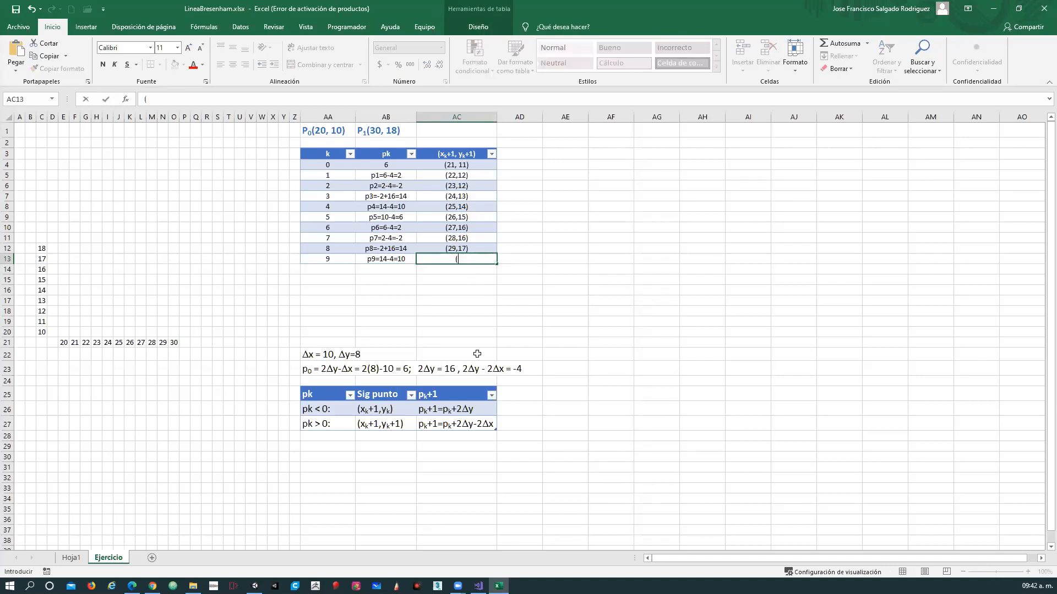
{"action": "type", "text": "30,18)"}
{"action": "key", "text": "Return"}
{"action": "key", "text": "Left"}
{"action": "key", "text": "Left"}
{"action": "key", "text": "Left"}
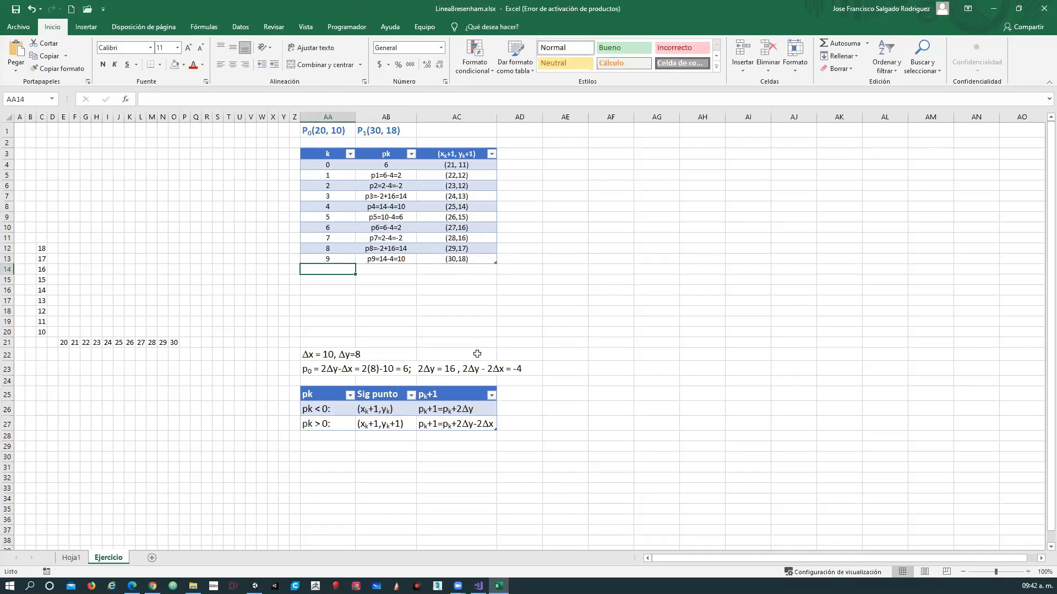
{"action": "left_click_drag", "start_coordinate": [463, 162], "coordinate": [457, 270]}
{"action": "left_click_drag", "start_coordinate": [64, 331], "coordinate": [176, 248]}
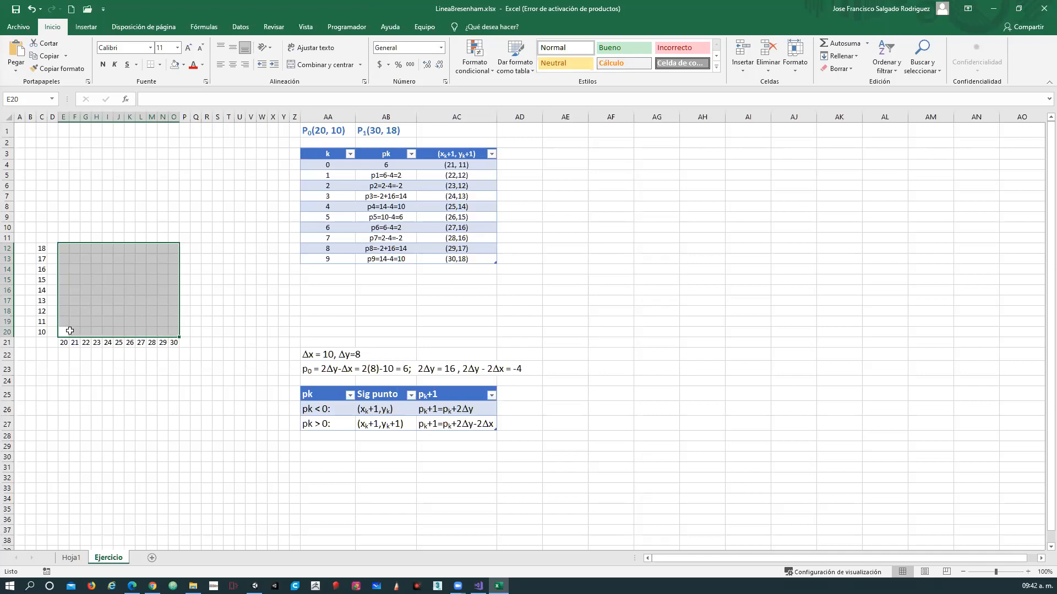
{"action": "left_click", "coordinate": [202, 64]}
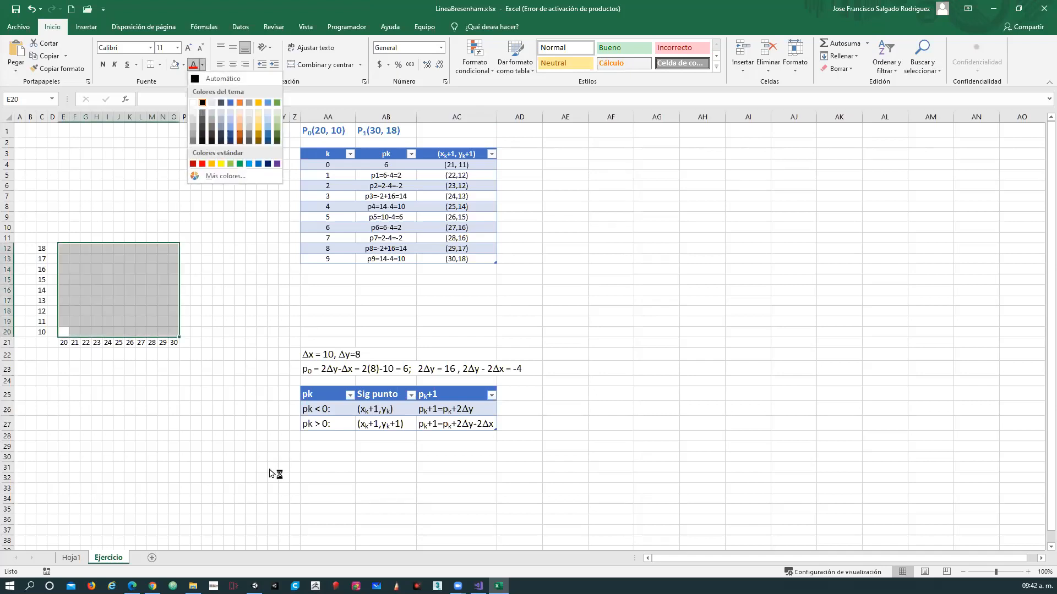
{"action": "left_click", "coordinate": [455, 424]}
{"action": "left_click", "coordinate": [681, 343]}
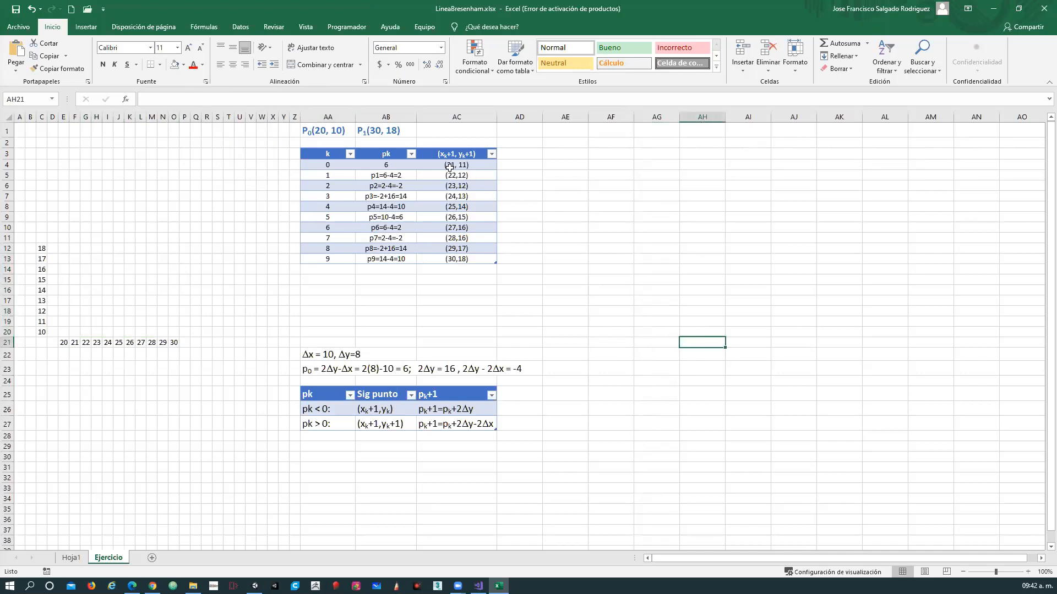
Plot the start point P0(20, 10) by filling its cell in the coordinate grid with black.
{"action": "left_click", "coordinate": [339, 131]}
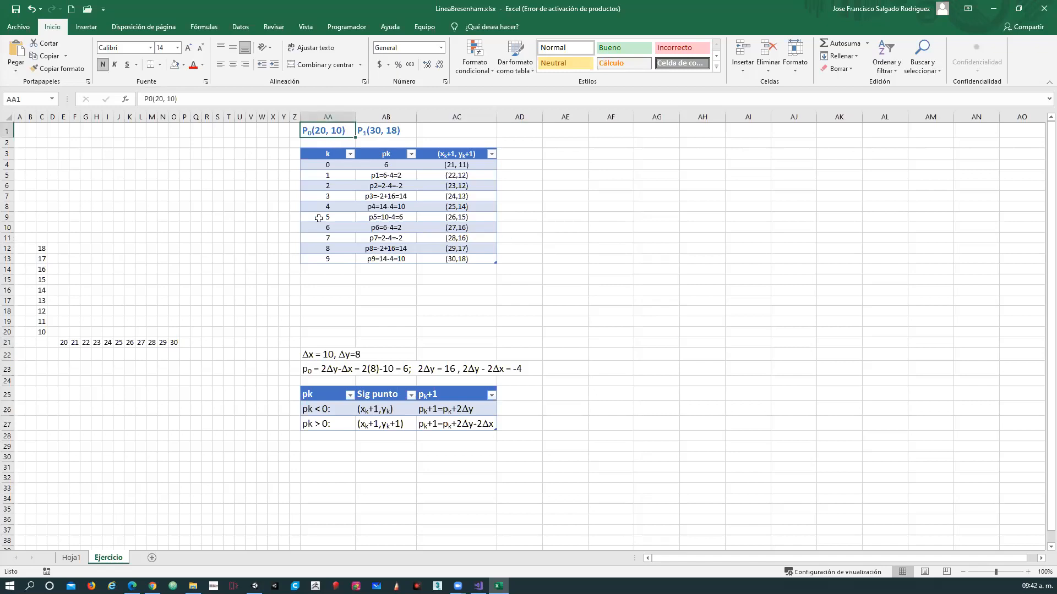
{"action": "left_click", "coordinate": [65, 331]}
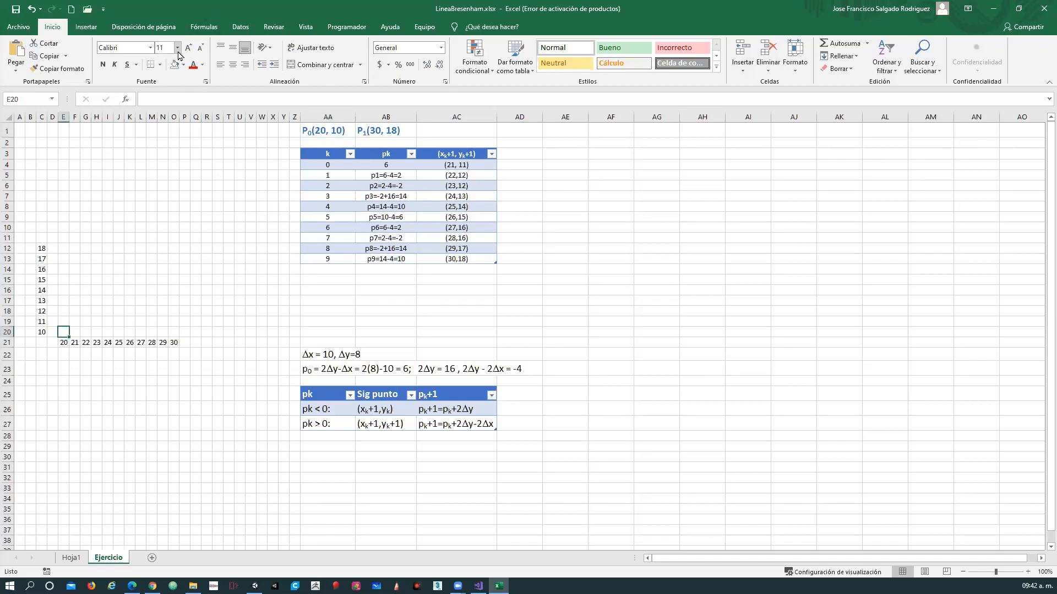
{"action": "left_click", "coordinate": [200, 65]}
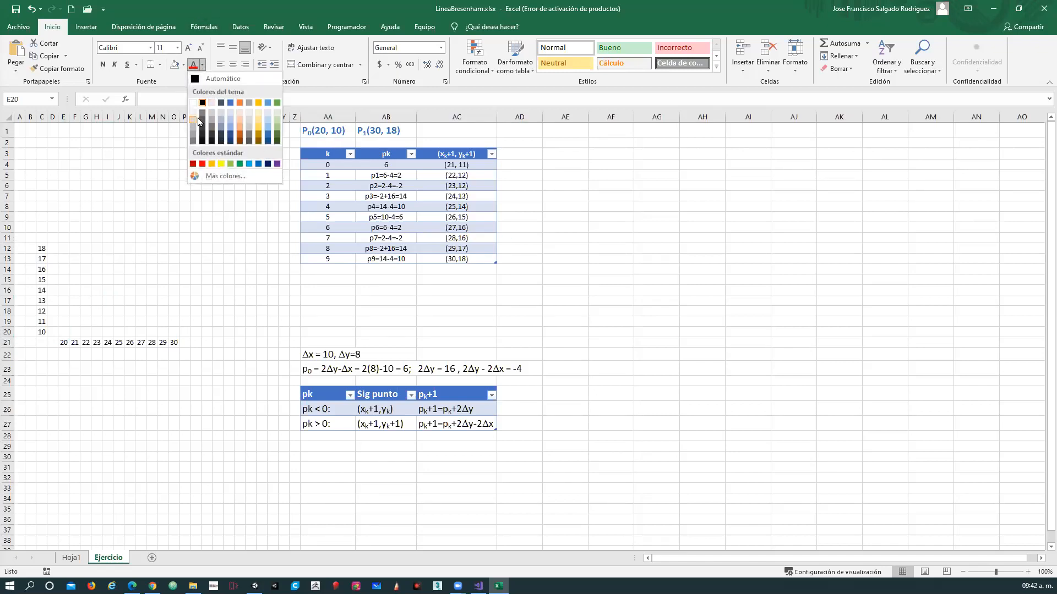
{"action": "left_click", "coordinate": [195, 142]}
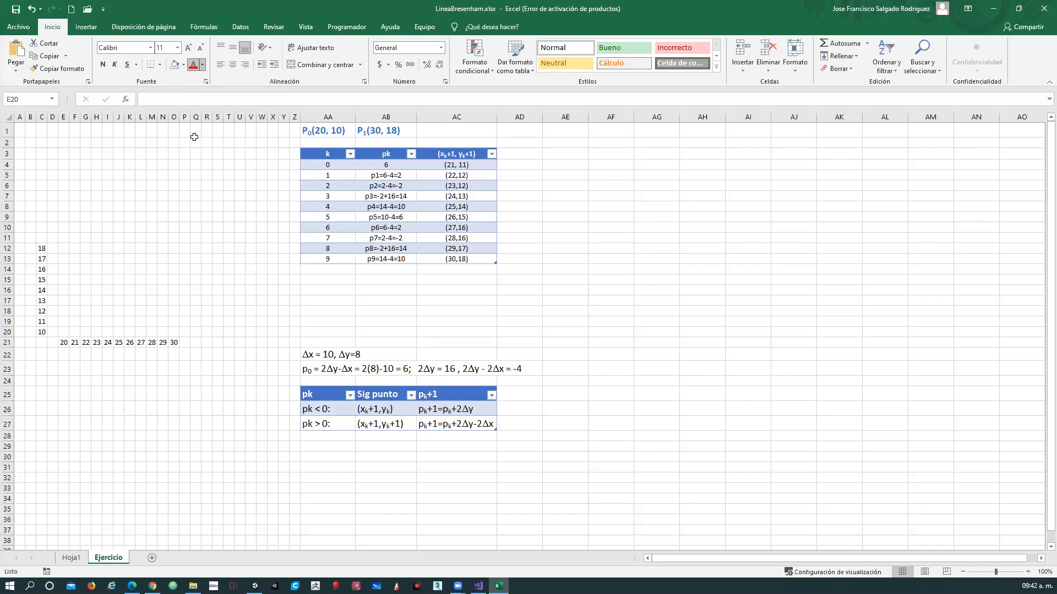
{"action": "left_click", "coordinate": [184, 67]}
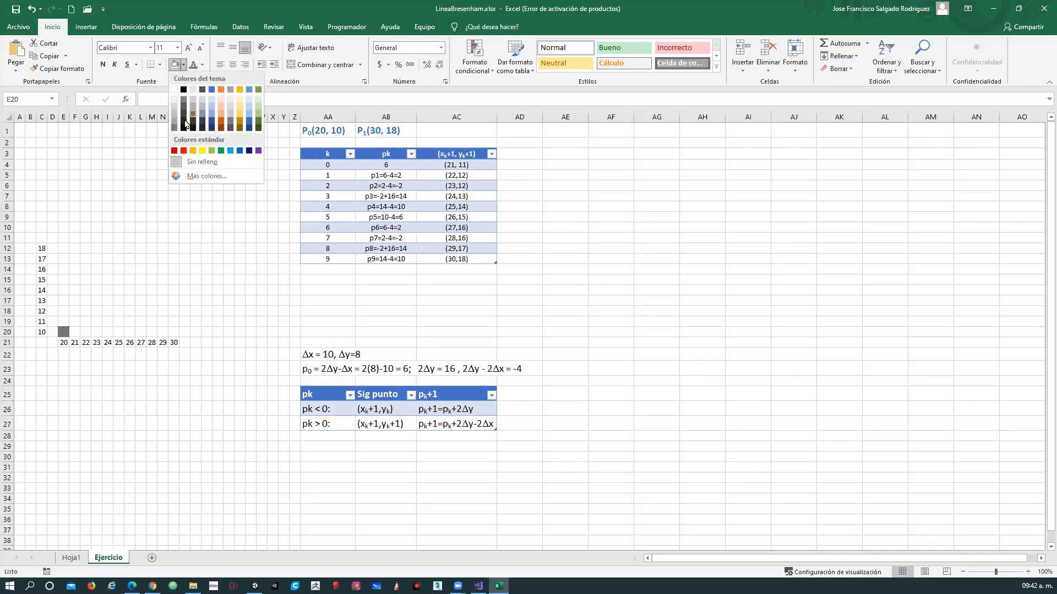
{"action": "left_click", "coordinate": [185, 134]}
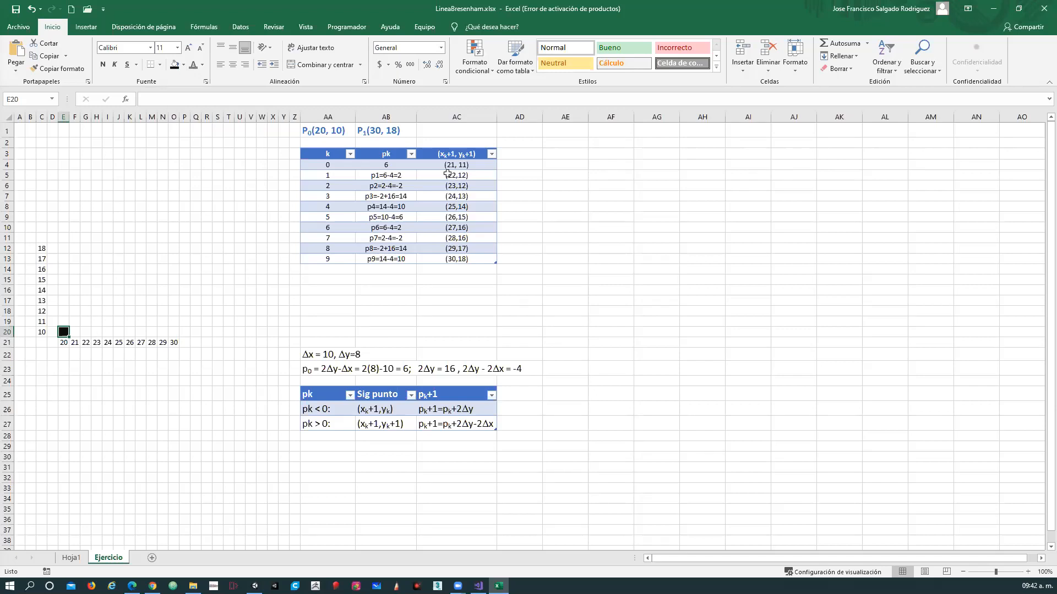
Plot the next points for k = 0 and 1 by filling grid cells (21,11) and (22,12) black.
{"action": "left_click", "coordinate": [467, 164]}
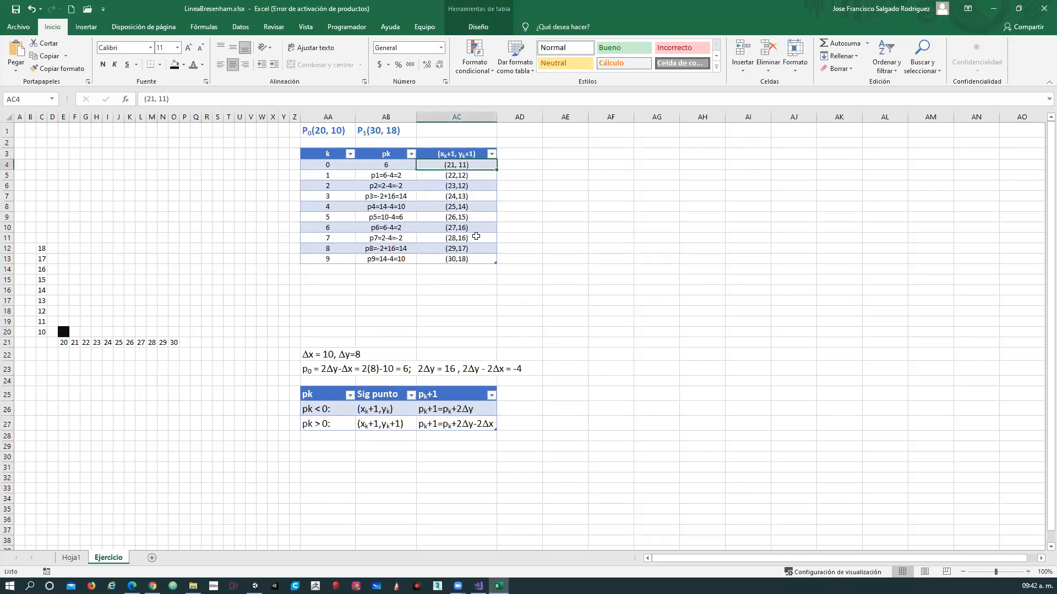
{"action": "left_click", "coordinate": [78, 340]}
{"action": "left_click", "coordinate": [74, 321]}
{"action": "left_click", "coordinate": [175, 65]}
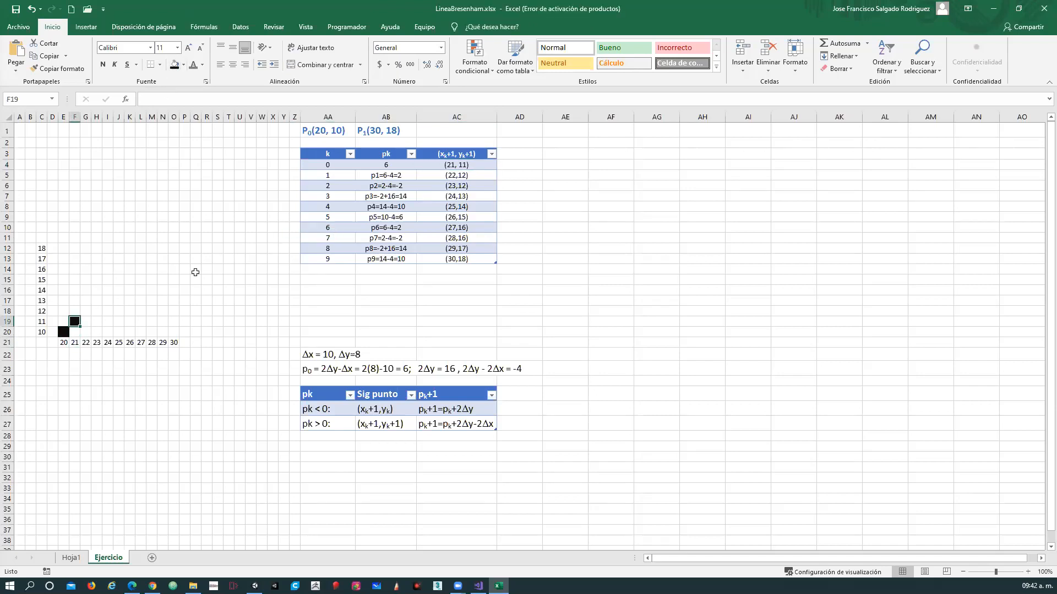
{"action": "left_click", "coordinate": [462, 175]}
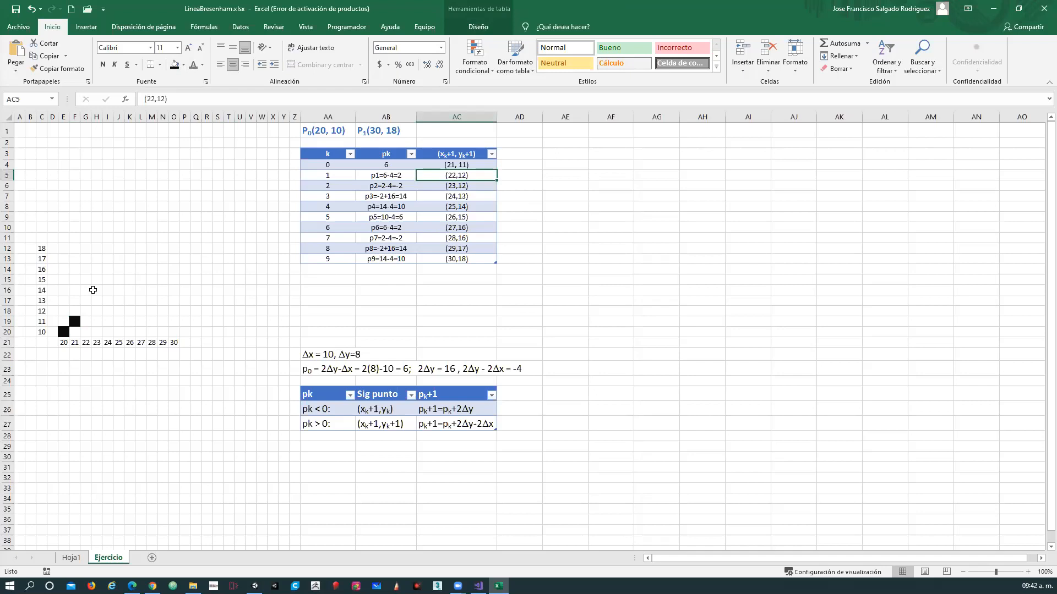
{"action": "left_click", "coordinate": [85, 311]}
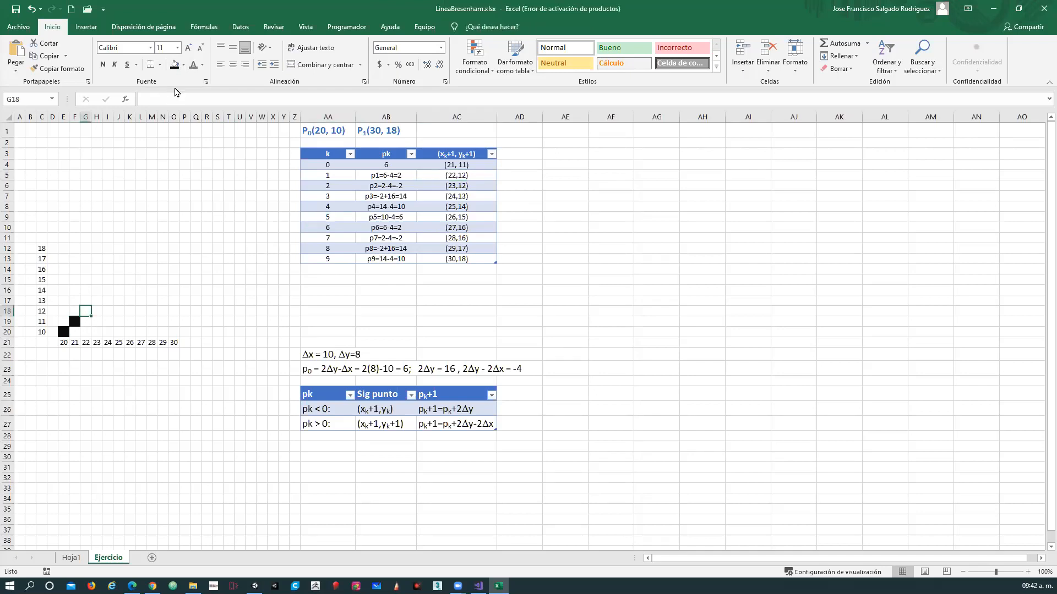
{"action": "left_click", "coordinate": [174, 64]}
Plot the next points for k = 2 and 3 by filling grid cells (23,12) and (24,13) black.
{"action": "left_click", "coordinate": [461, 185]}
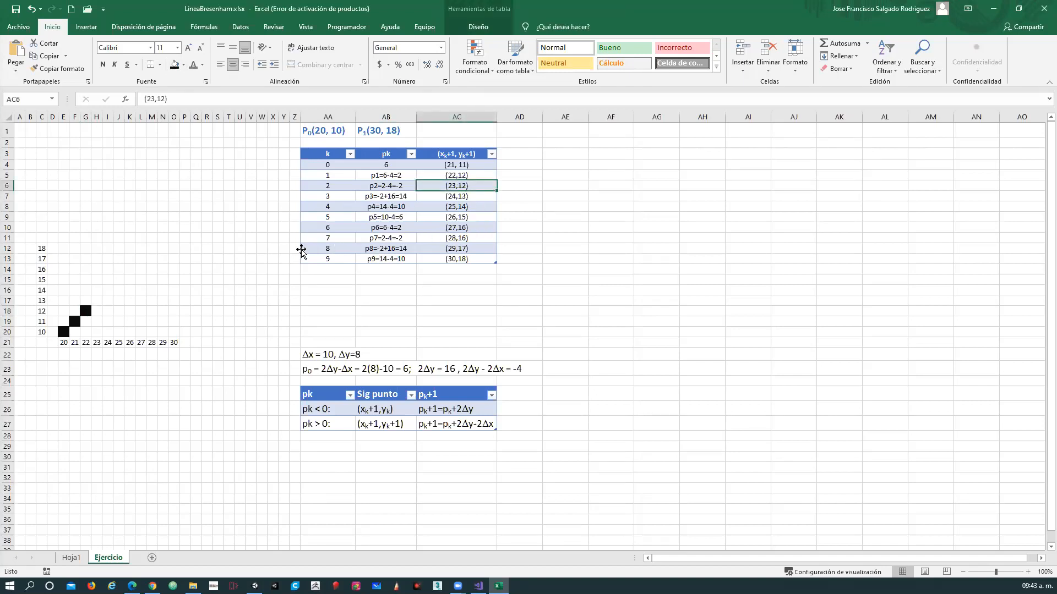
{"action": "left_click", "coordinate": [97, 310]}
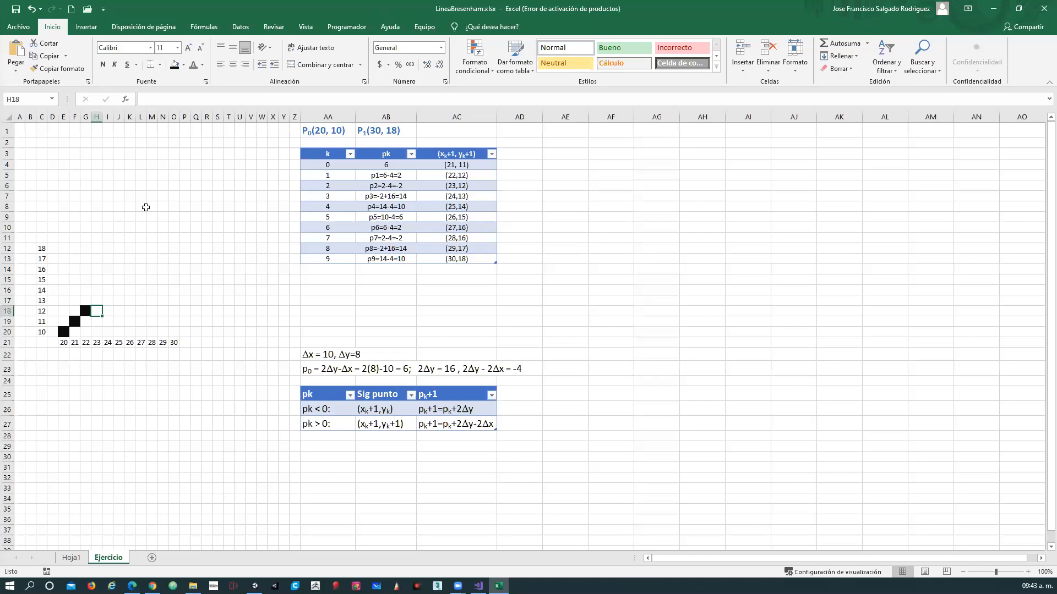
{"action": "left_click", "coordinate": [176, 65]}
{"action": "left_click", "coordinate": [110, 301]}
{"action": "left_click", "coordinate": [175, 66]}
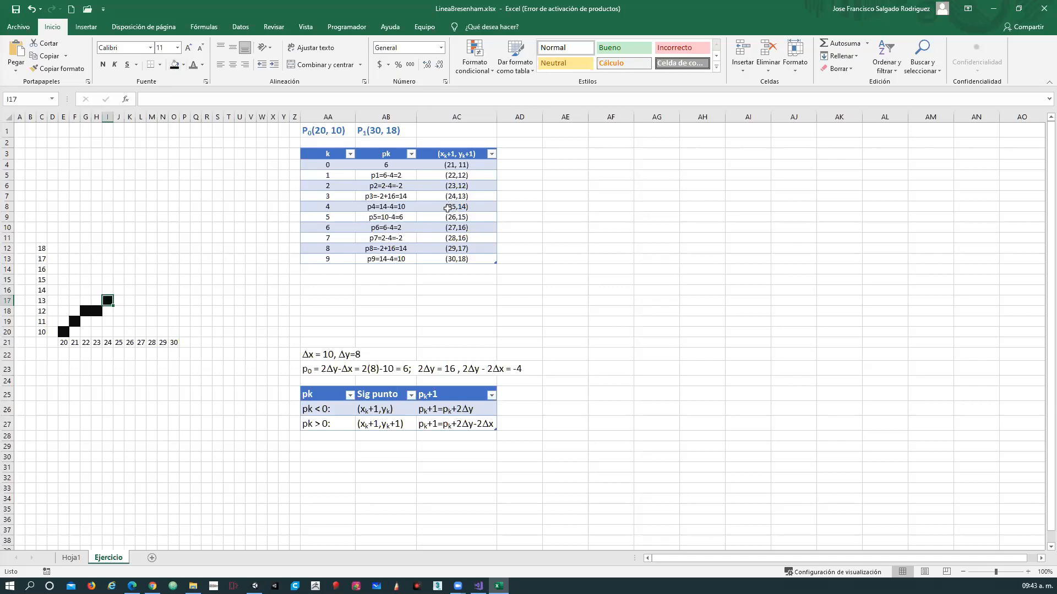
Plot the next points for k = 4 and 5 by filling grid cells (25,14) and (26,15) black.
{"action": "left_click", "coordinate": [118, 290]}
{"action": "left_click", "coordinate": [175, 65]}
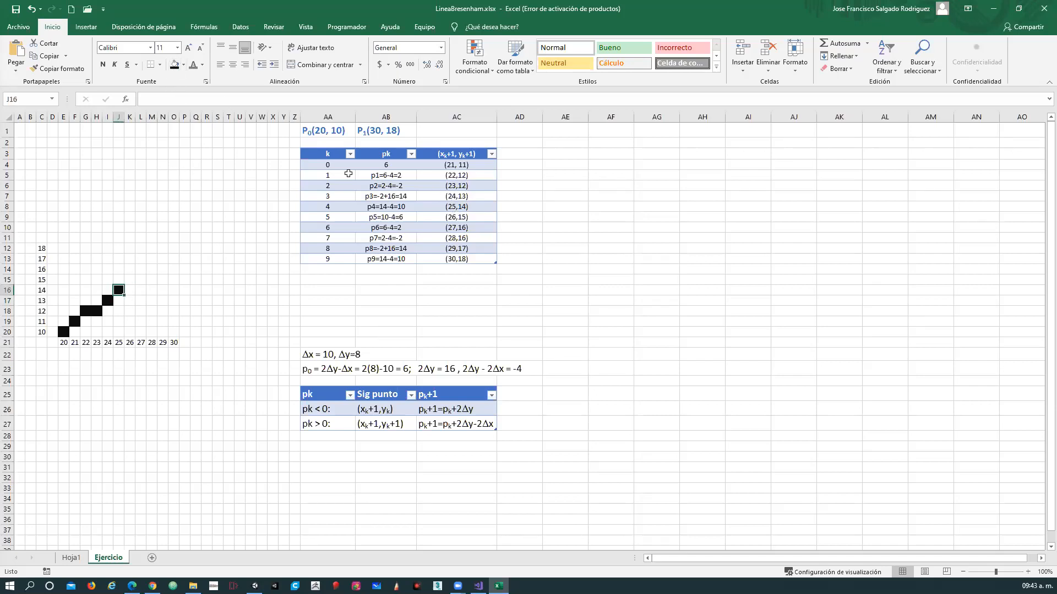
{"action": "left_click", "coordinate": [130, 279]}
{"action": "left_click", "coordinate": [175, 65]}
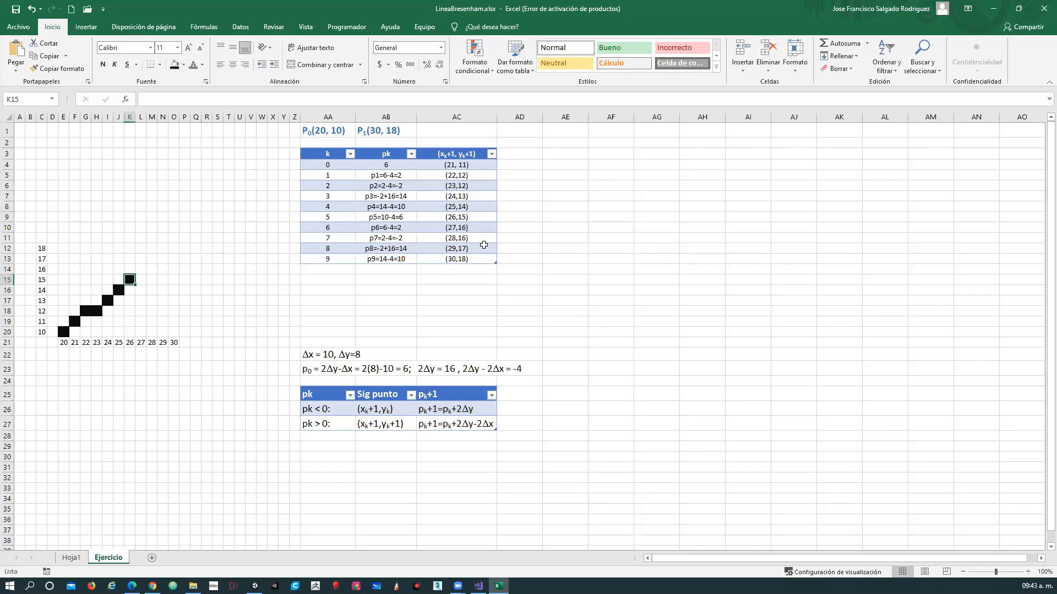
Plot the next points for k = 6 and 7 by filling grid cells (27,16) and (28,16) black.
{"action": "left_click", "coordinate": [142, 269]}
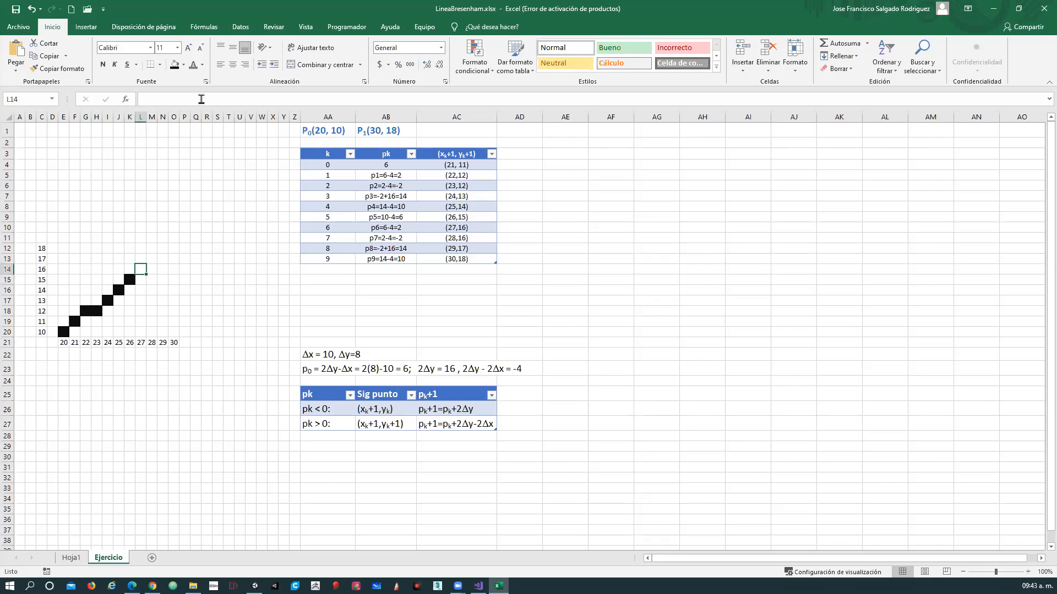
{"action": "left_click", "coordinate": [175, 65]}
{"action": "left_click", "coordinate": [151, 269]}
{"action": "left_click", "coordinate": [174, 65]}
Plot the last points for k = 8 and 9 by filling grid cells (29,17) and (30,18) black.
{"action": "left_click", "coordinate": [162, 259]}
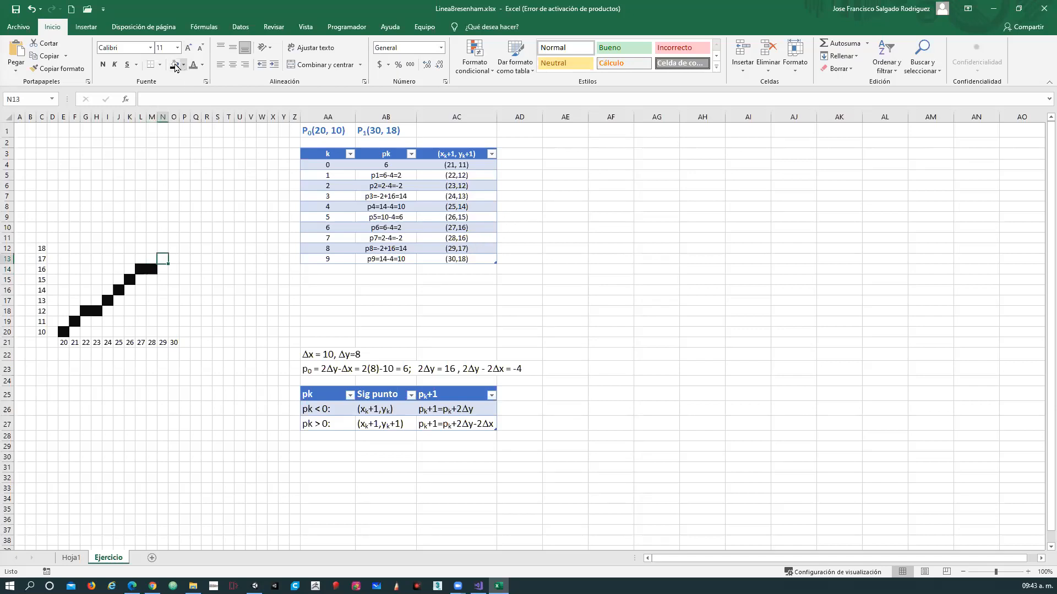
{"action": "left_click", "coordinate": [174, 65]}
{"action": "left_click", "coordinate": [172, 251]}
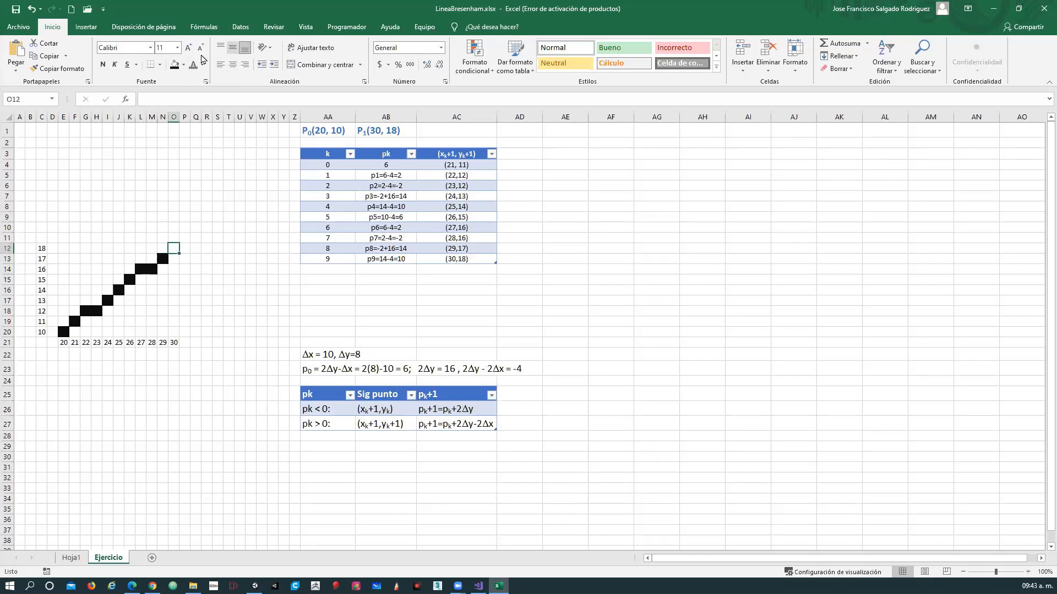
{"action": "left_click", "coordinate": [175, 65]}
{"action": "left_click", "coordinate": [643, 270]}
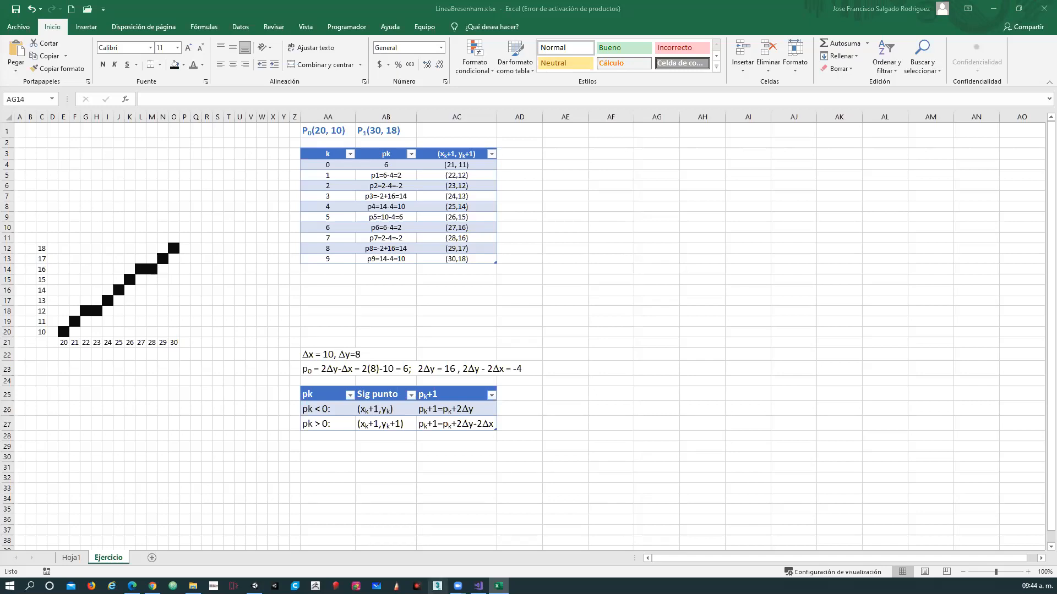
Switch to the line-algorithms PDF in Edge, look through the sections after the Bresenham example, and return to the table of contents.
{"action": "left_click", "coordinate": [132, 586]}
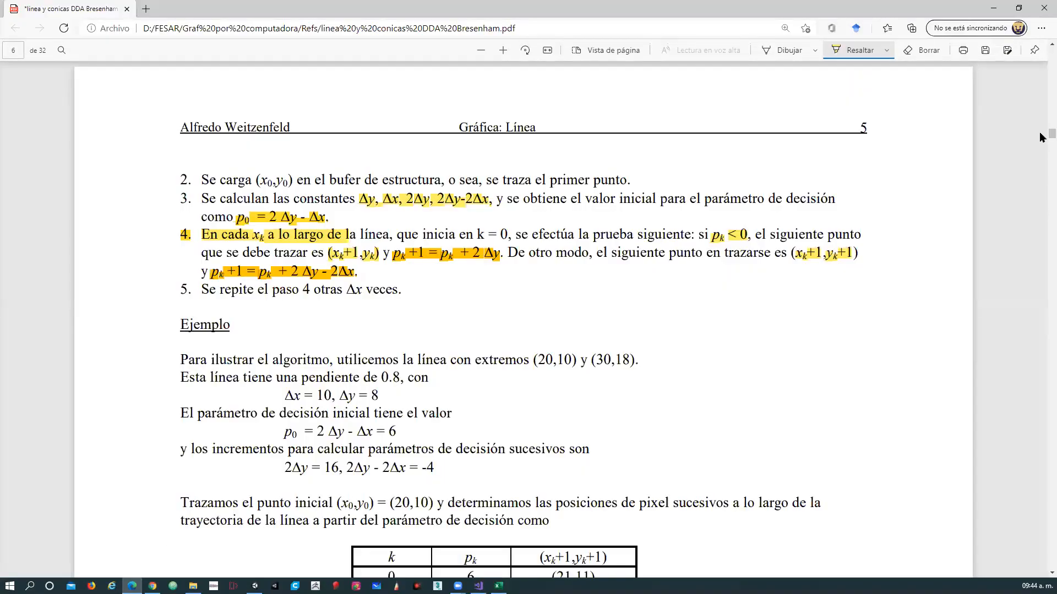
{"action": "scroll", "coordinate": [1042, 143], "scroll_direction": "down", "scroll_amount": 15}
{"action": "scroll", "coordinate": [1042, 148], "scroll_direction": "down", "scroll_amount": 10}
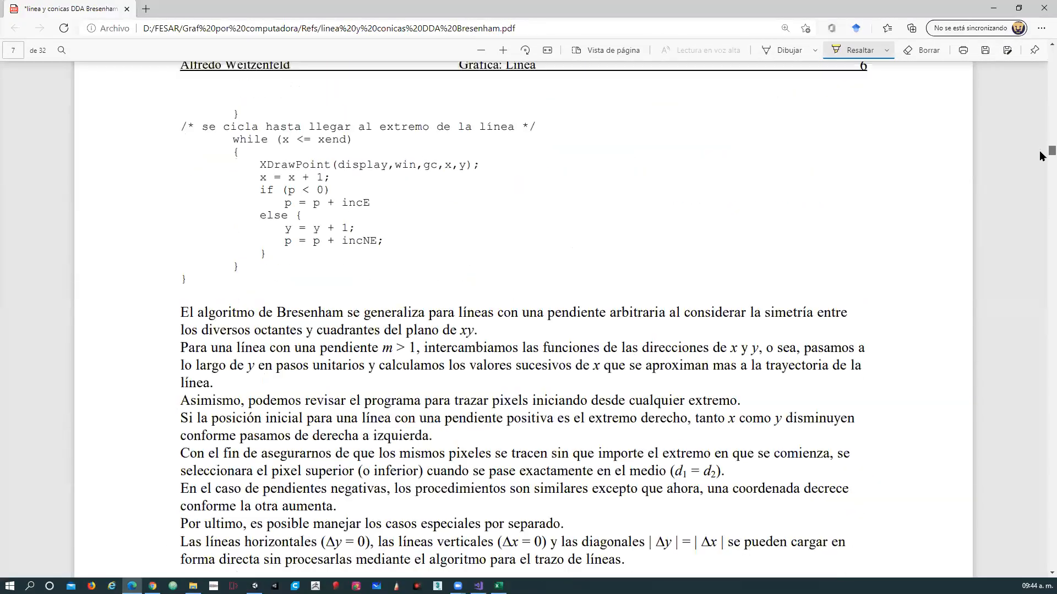
{"action": "scroll", "coordinate": [1041, 160], "scroll_direction": "down", "scroll_amount": 5}
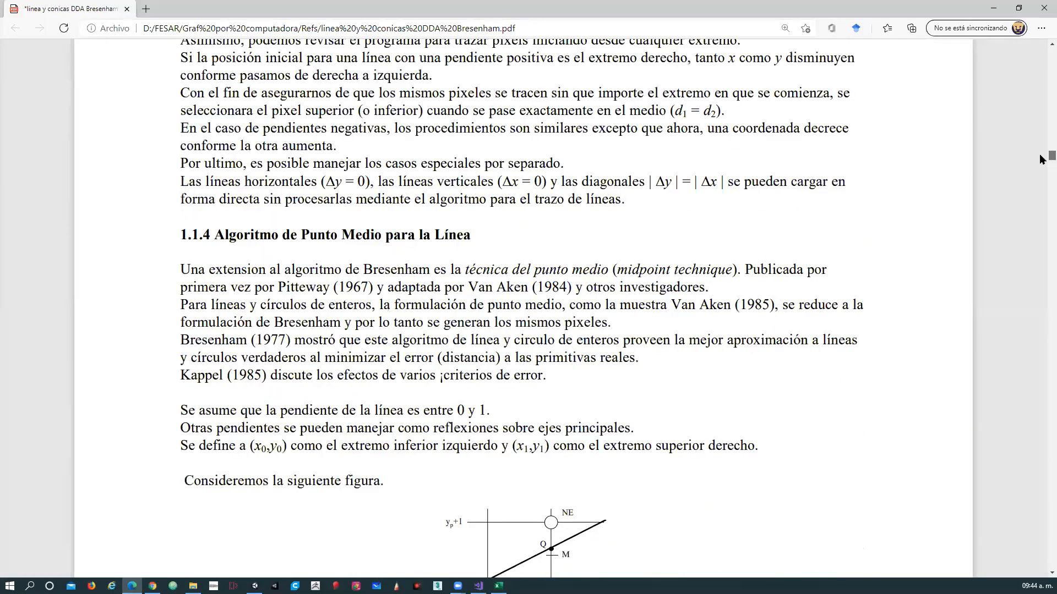
{"action": "scroll", "coordinate": [1042, 170], "scroll_direction": "down", "scroll_amount": 10}
{"action": "left_click_drag", "start_coordinate": [1042, 175], "coordinate": [1041, 5]}
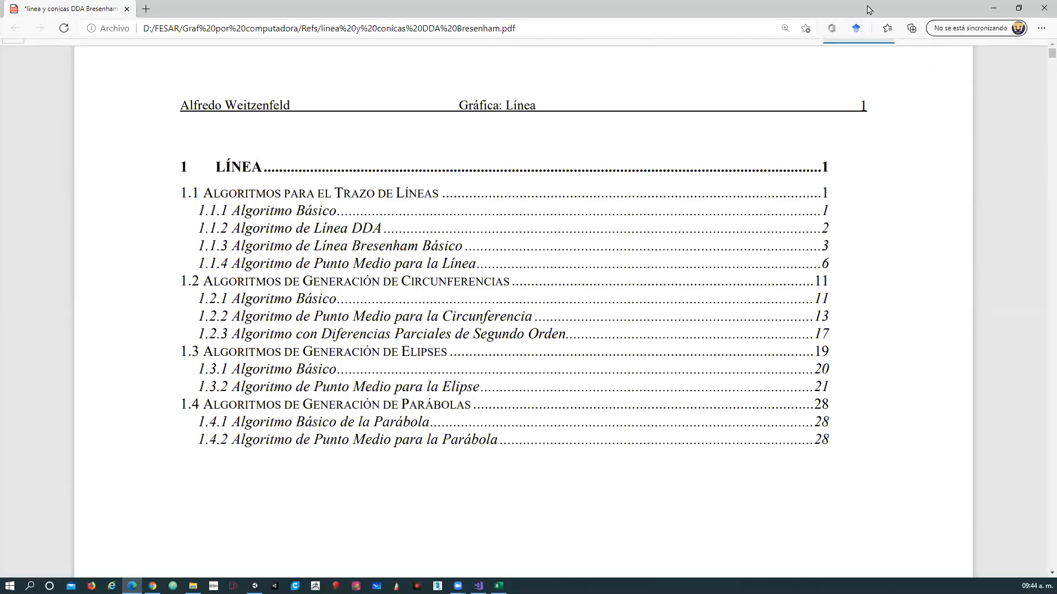
Close the PDF without saving its changes and launch Microsoft Whiteboard.
{"action": "left_click", "coordinate": [1039, 12]}
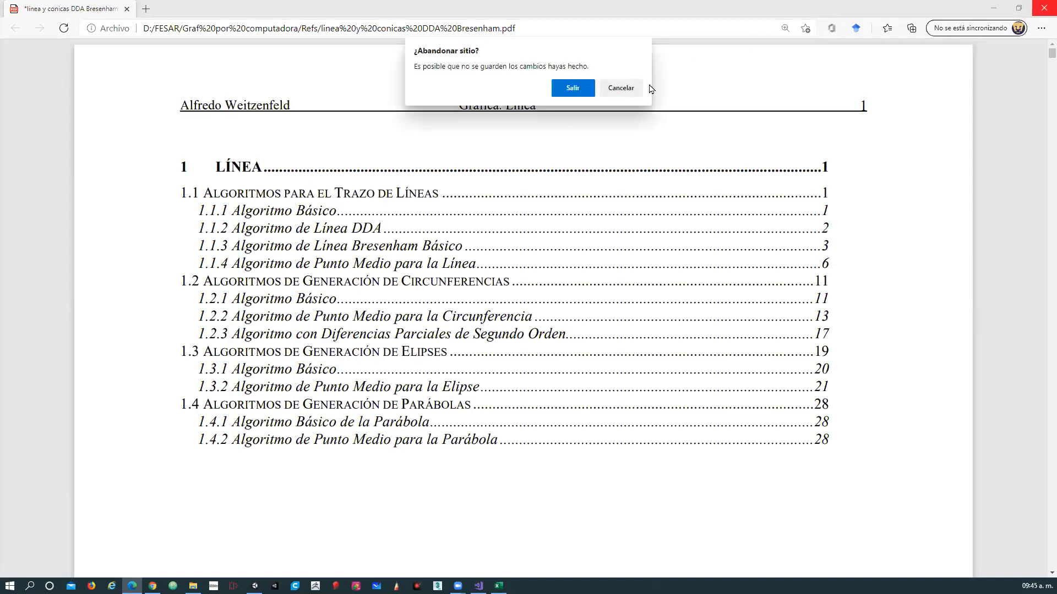
{"action": "left_click", "coordinate": [584, 95]}
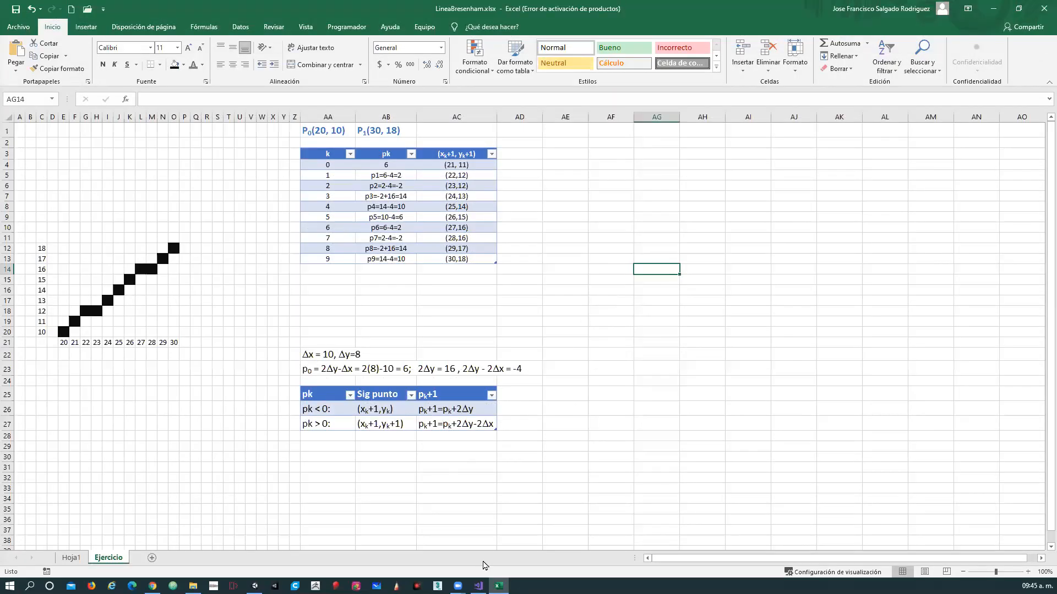
{"action": "left_click", "coordinate": [377, 586]}
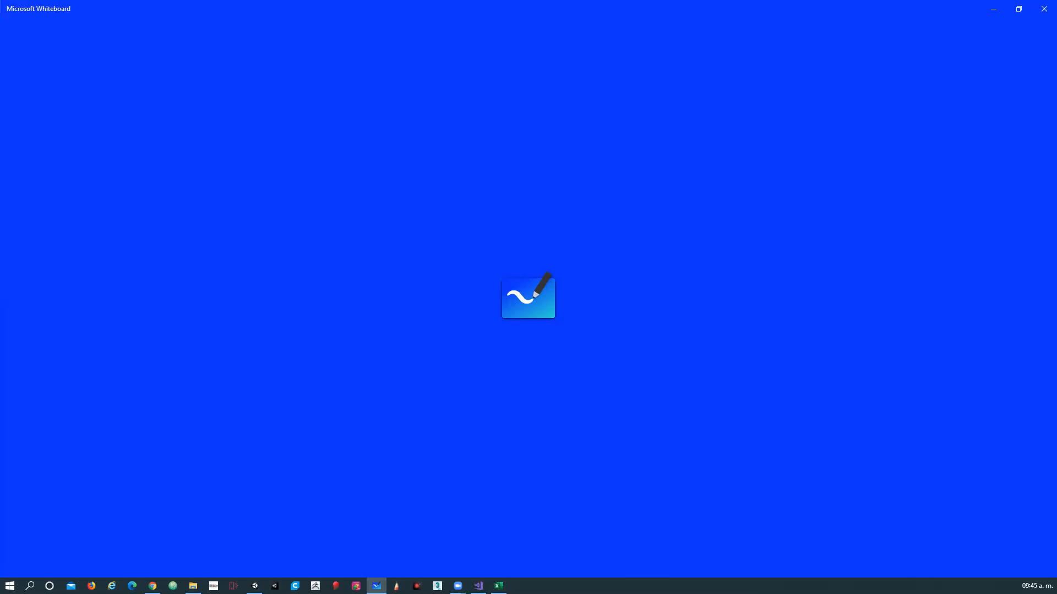
{"action": "key", "text": "alt+Tab"}
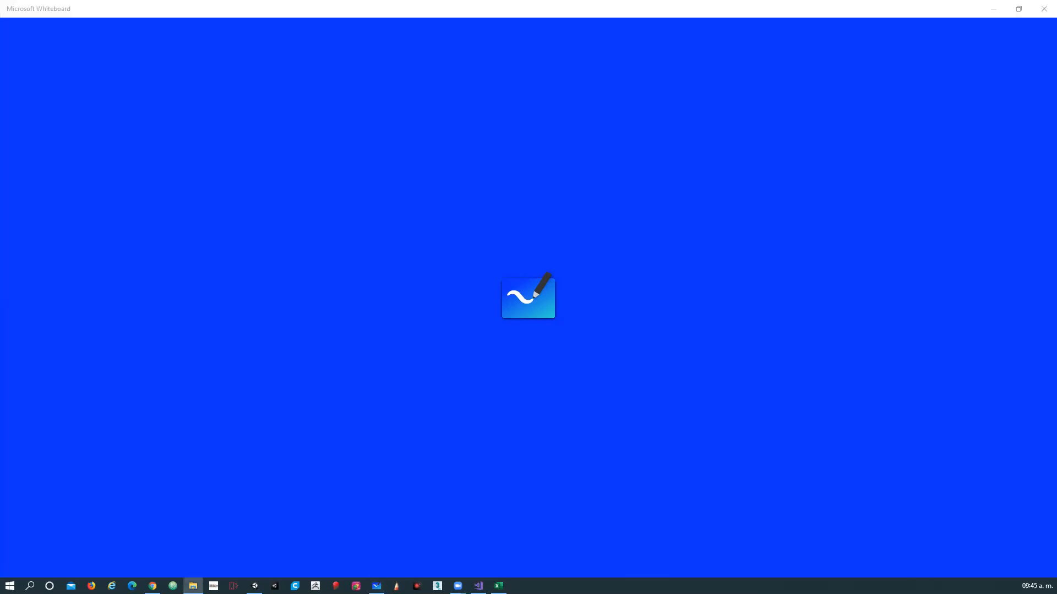